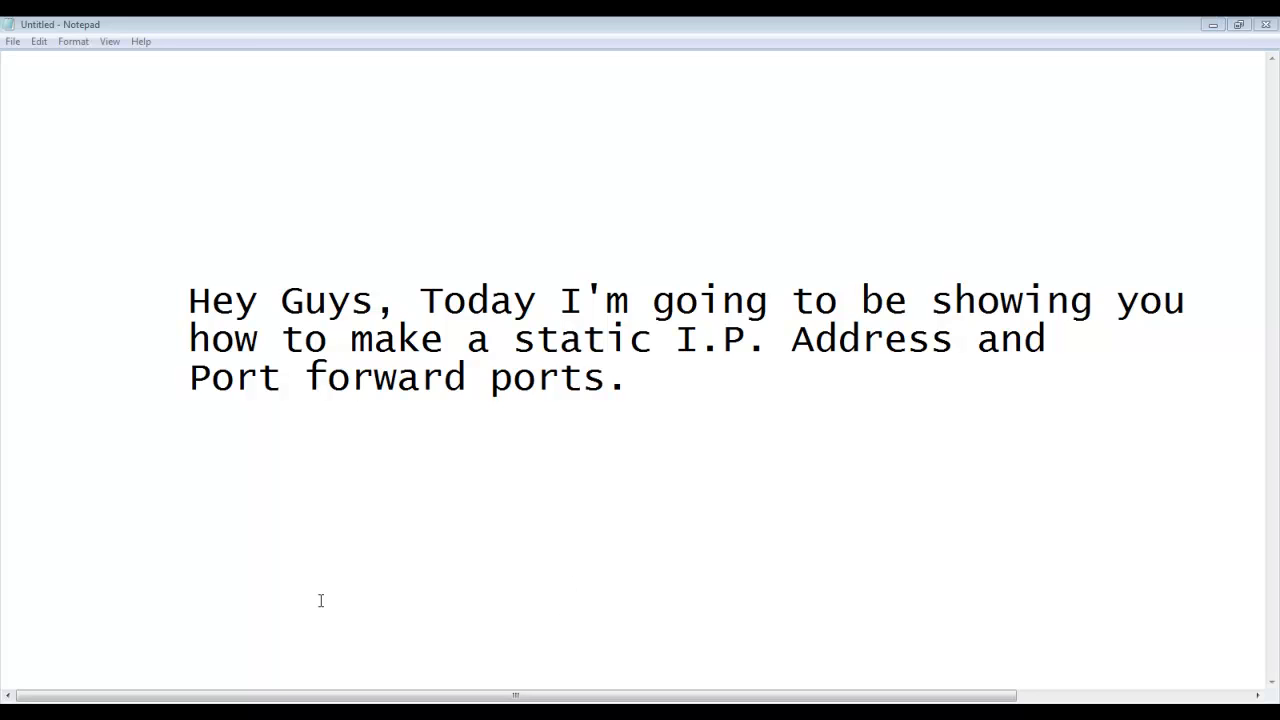
Step: Open the Run dialog and launch cmd from it to get a Command Prompt
left_click(20, 714)
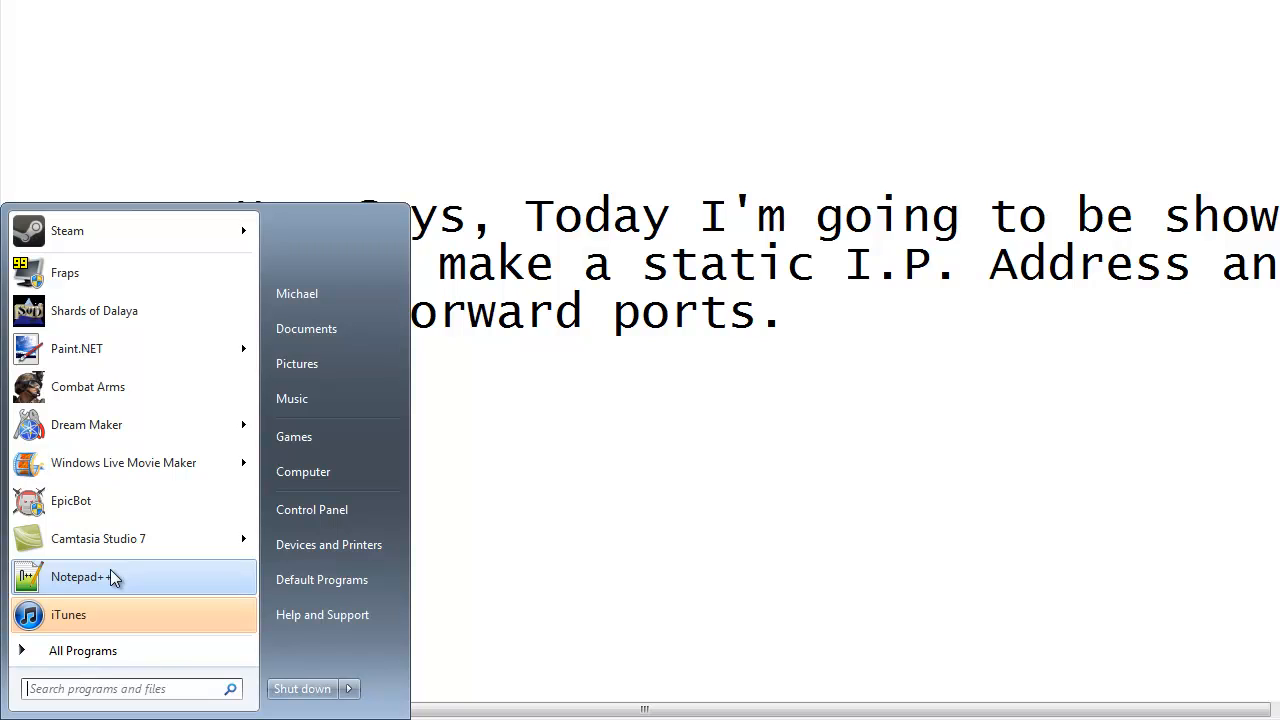
type("cmd")
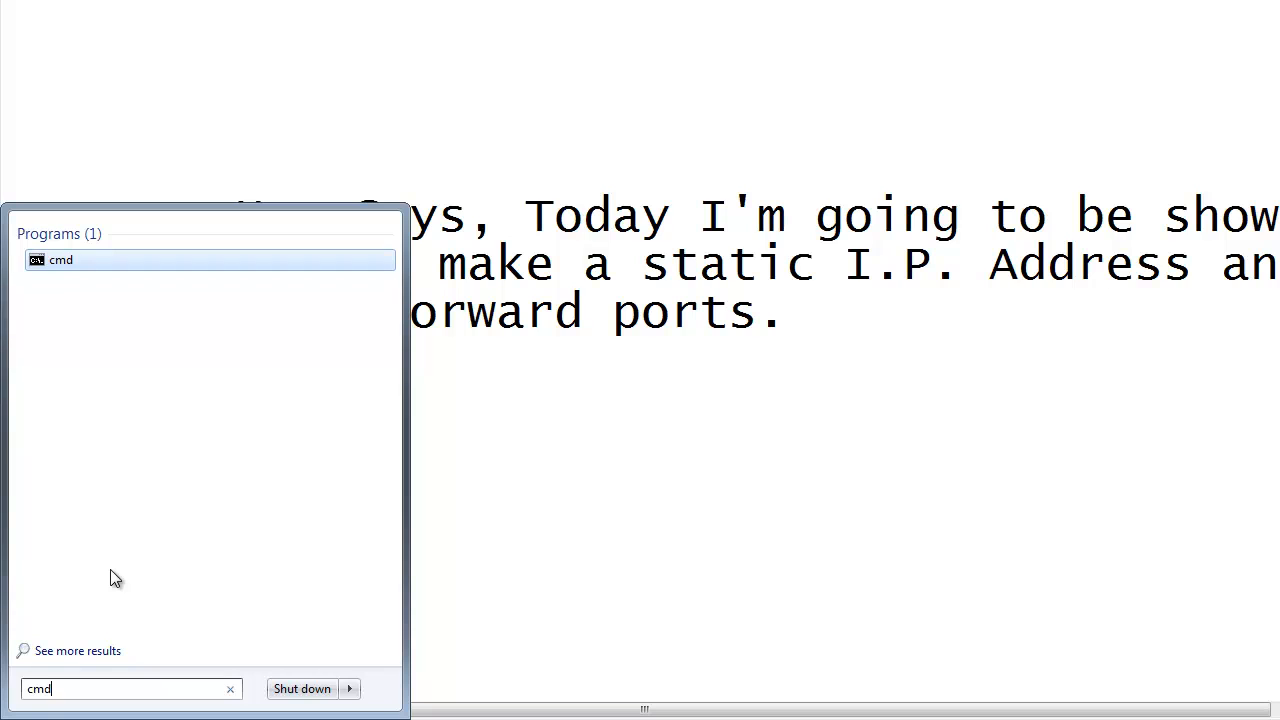
key("BackSpace")
key("BackSpace")
key("BackSpace")
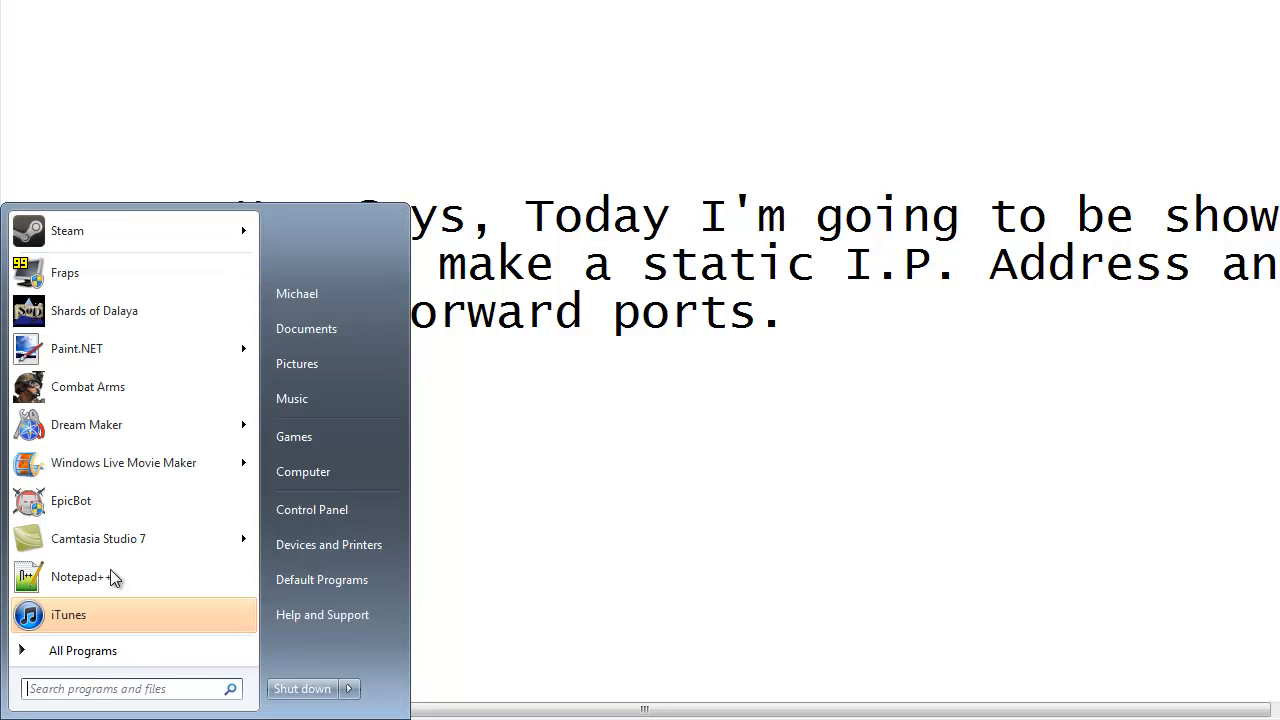
type("run")
key("Return")
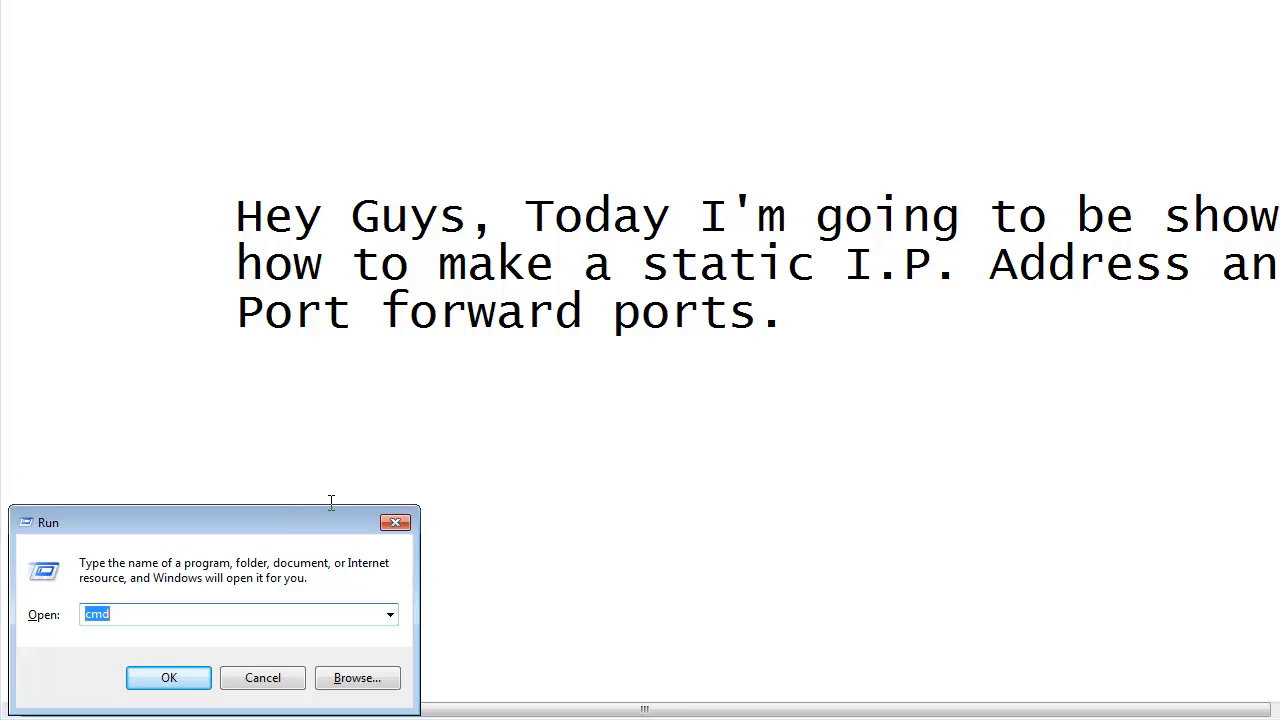
key("Return")
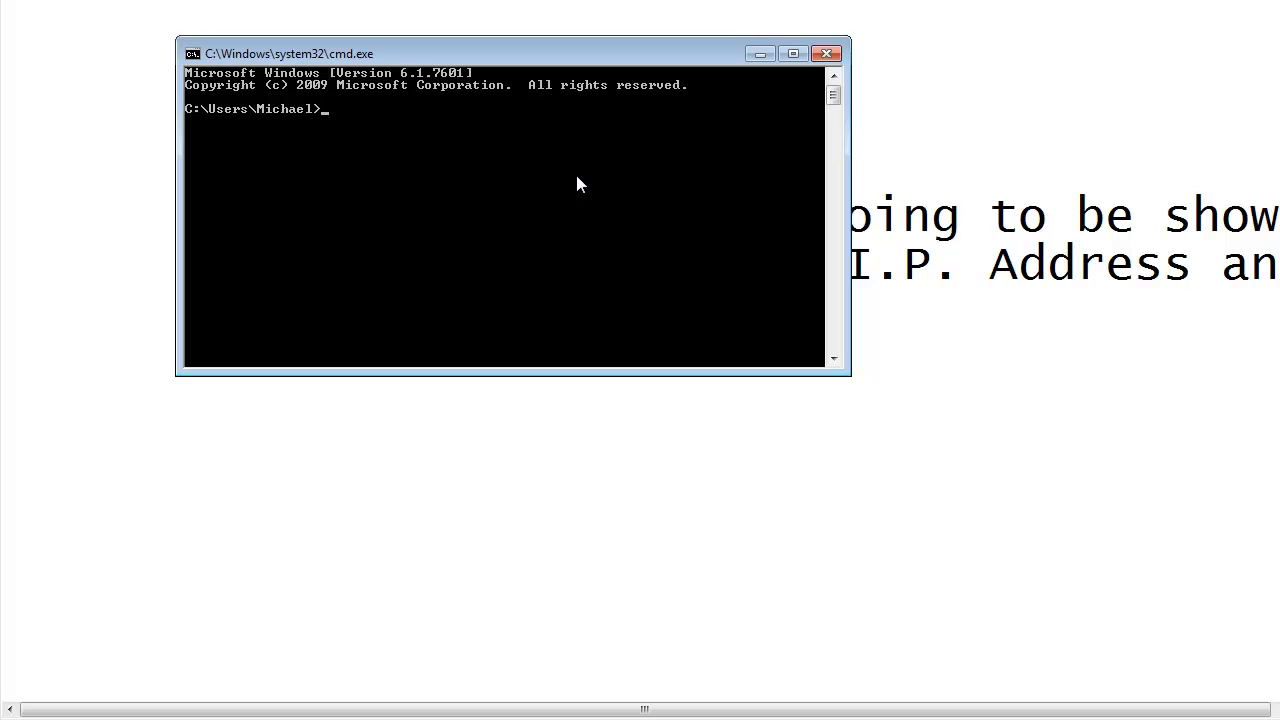
Step: Try the commands ipconfig and ip to list the network configuration, and close the Command Prompt
type("ipconfig")
key("Return")
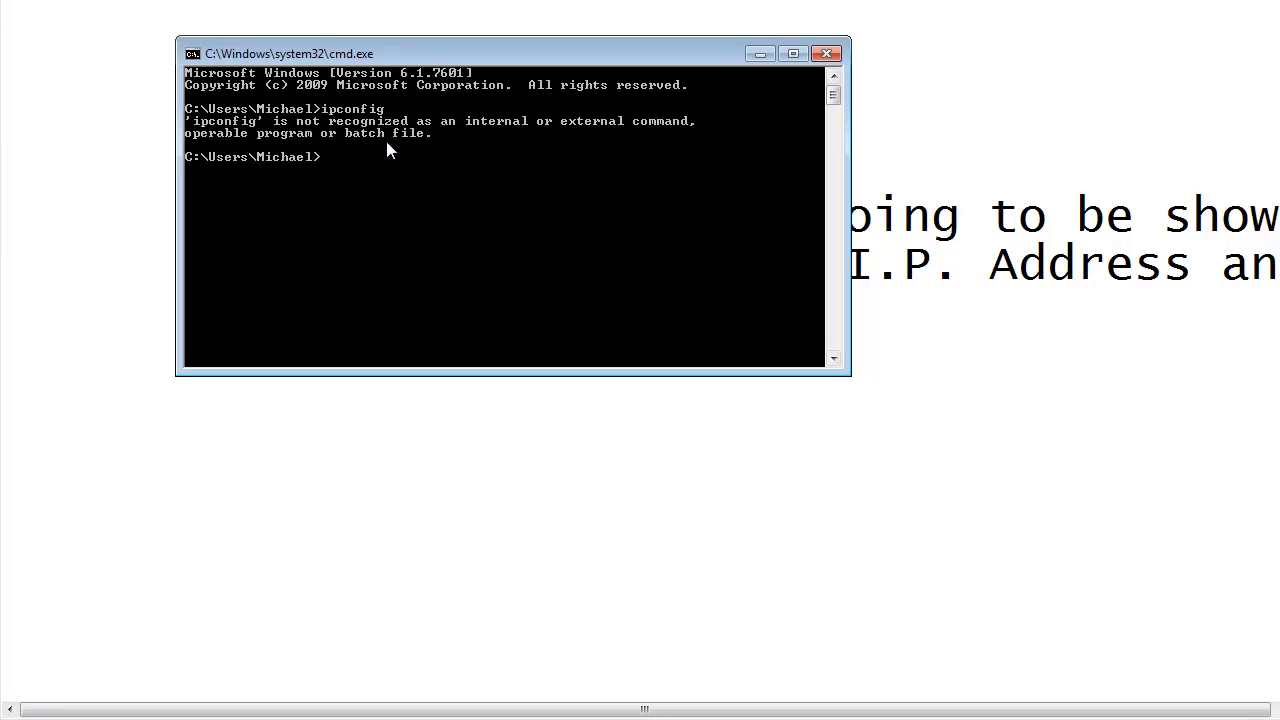
type("ip")
key("Return")
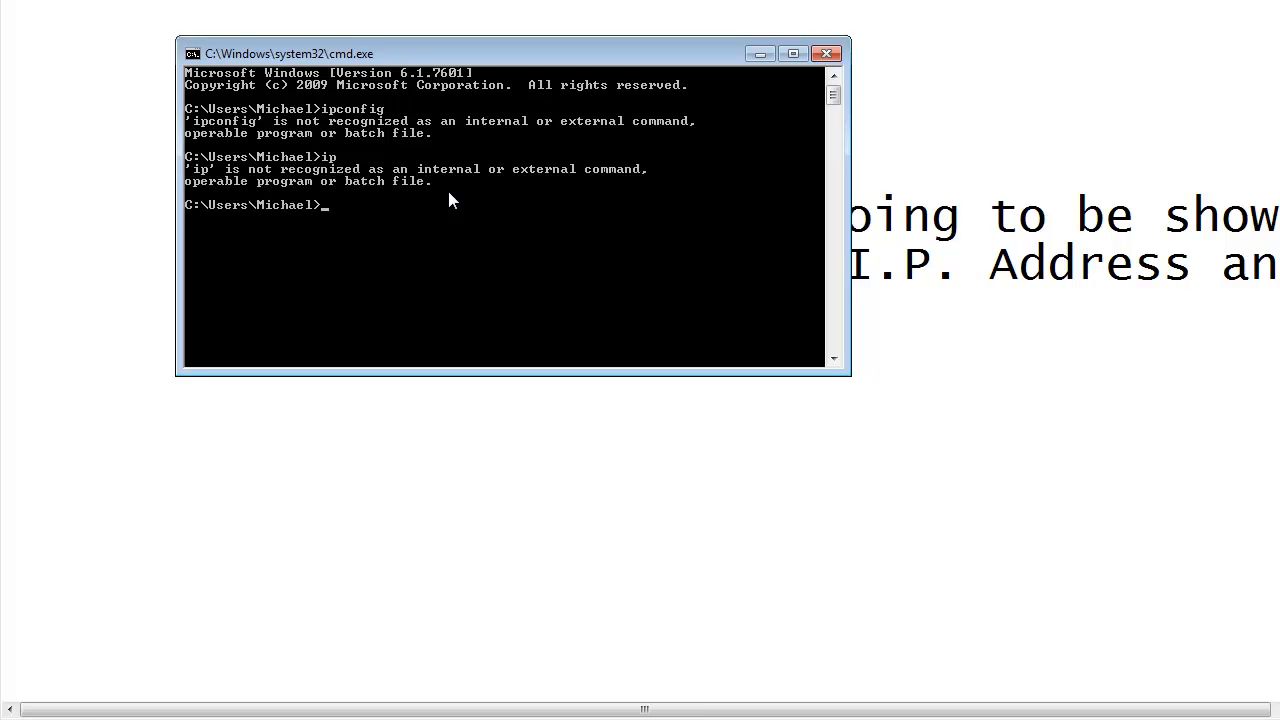
type("ipconfig")
key("Return")
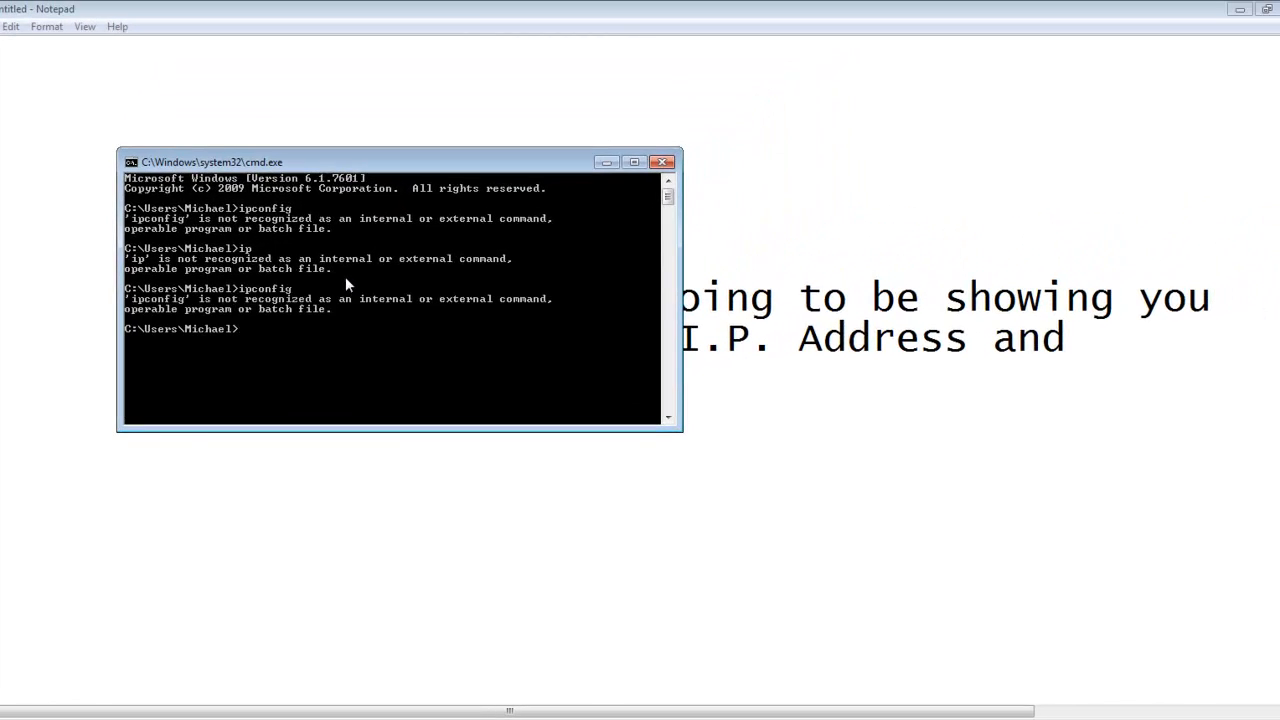
left_click(662, 161)
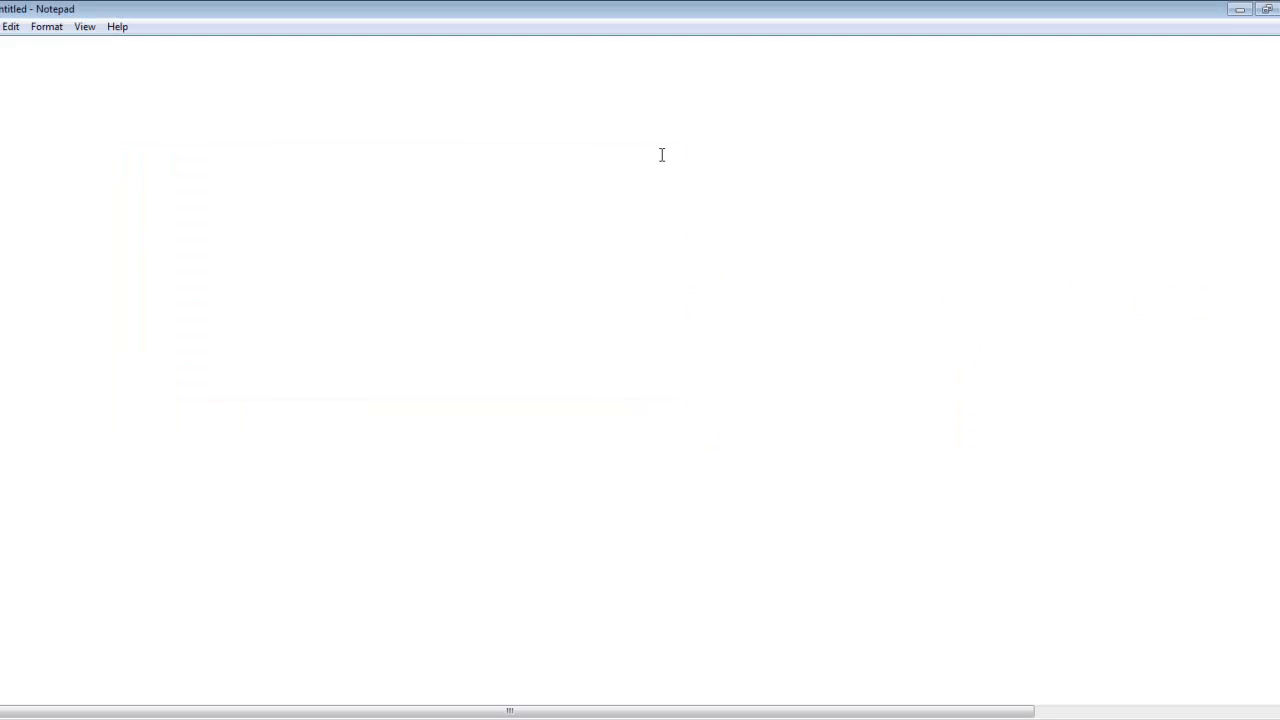
Step: Replace the introductory text in the Notepad note with an indented line reading "Ipv4"
left_click_drag(790, 432, 4, 143)
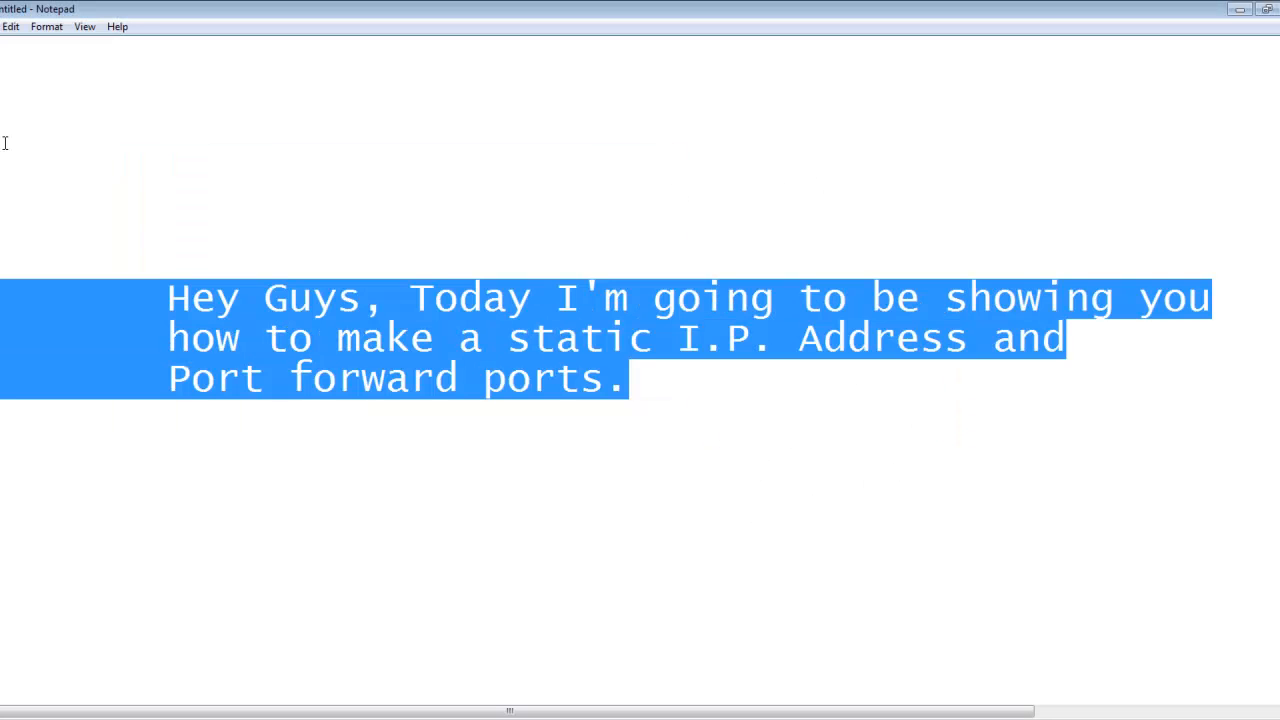
key("BackSpace")
key("Tab")
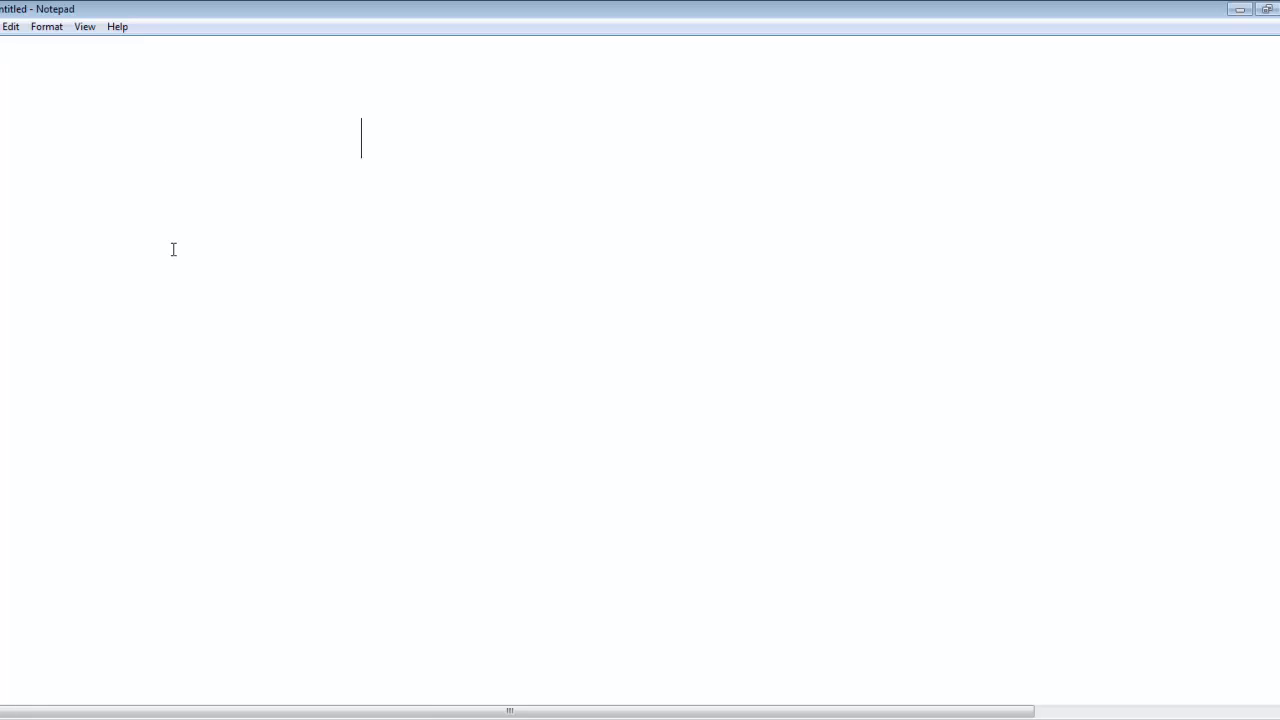
type("Ipv4")
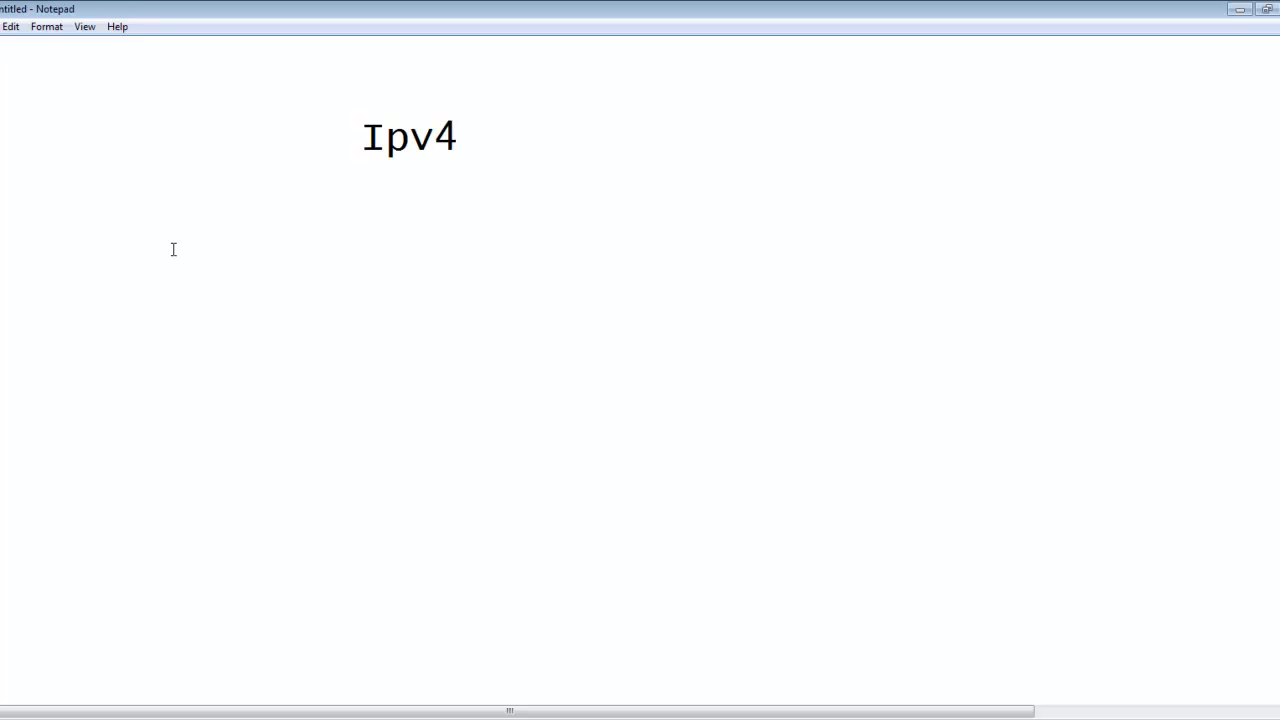
Step: Add a second line reading "IPv6", aligned under Ipv4, and start a new indented line
key("Return")
key("Tab")
key("Tab")
key("Tab")
key("BackSpace")
type("IPv6")
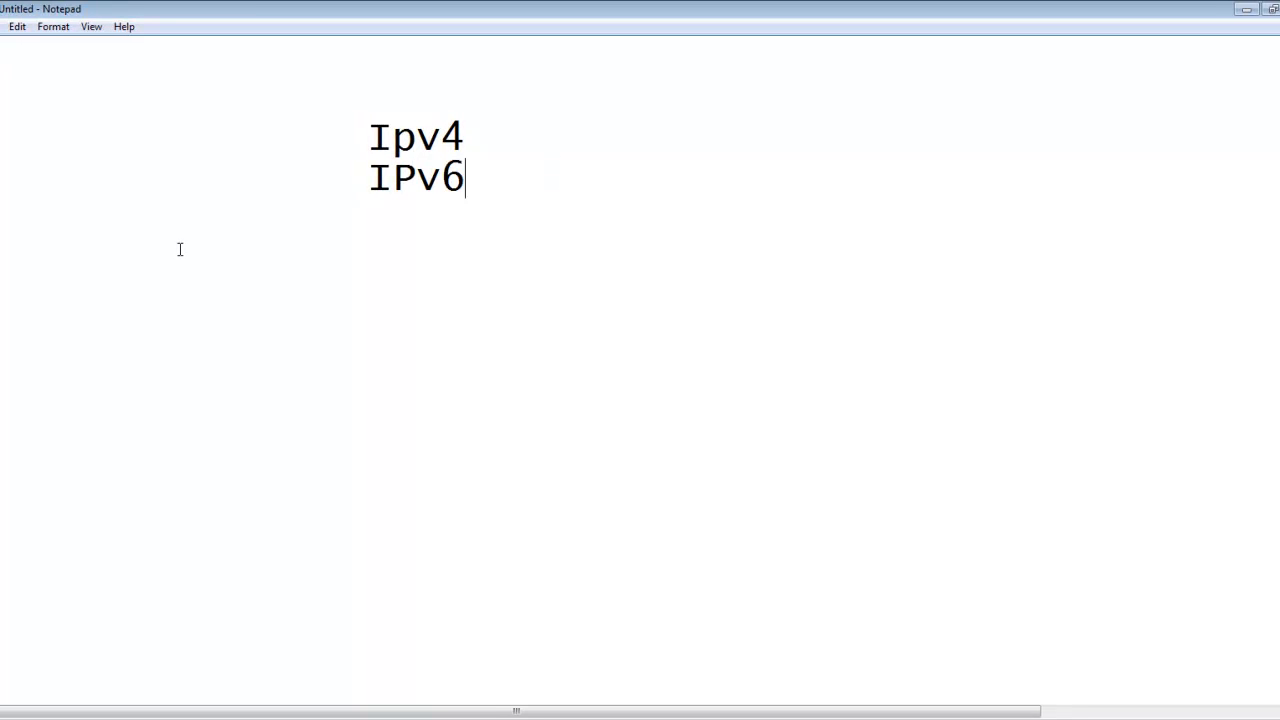
key("Return")
key("Tab")
key("Tab")
Step: Open the Control Panel and show the network adapter list through the Network and Sharing Center
right_click(708, 706)
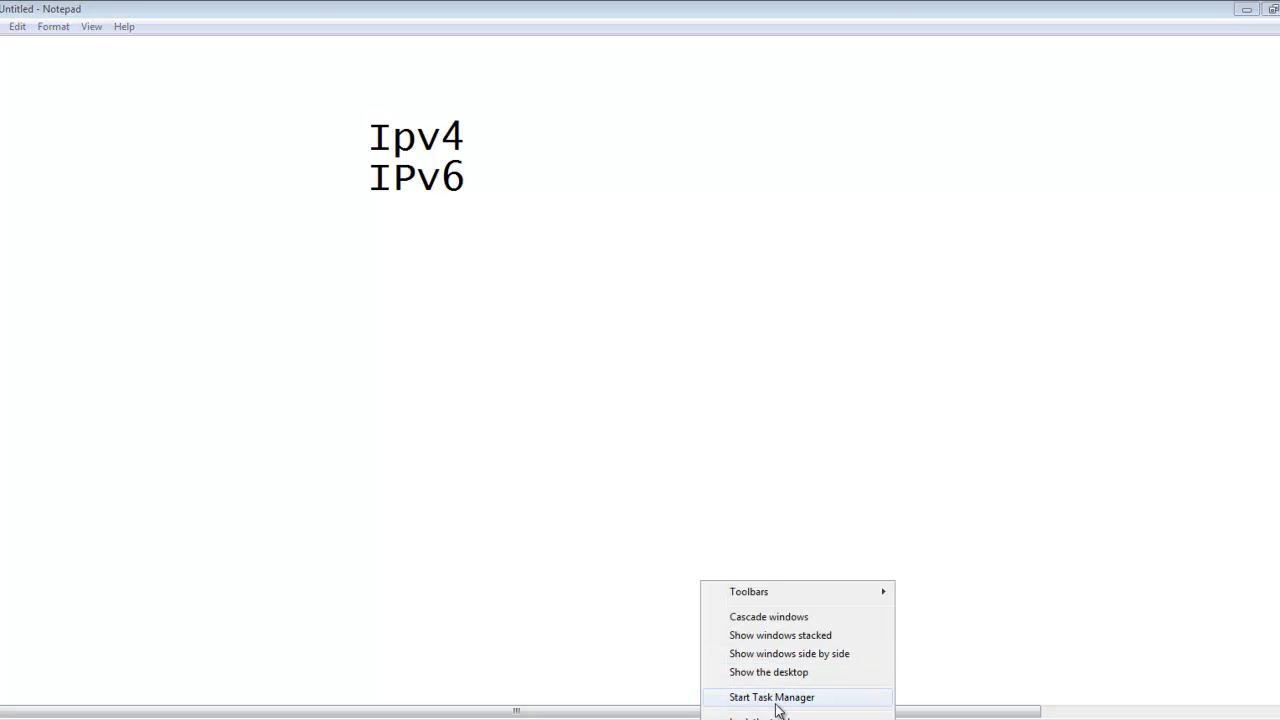
left_click(8, 718)
left_click(271, 544)
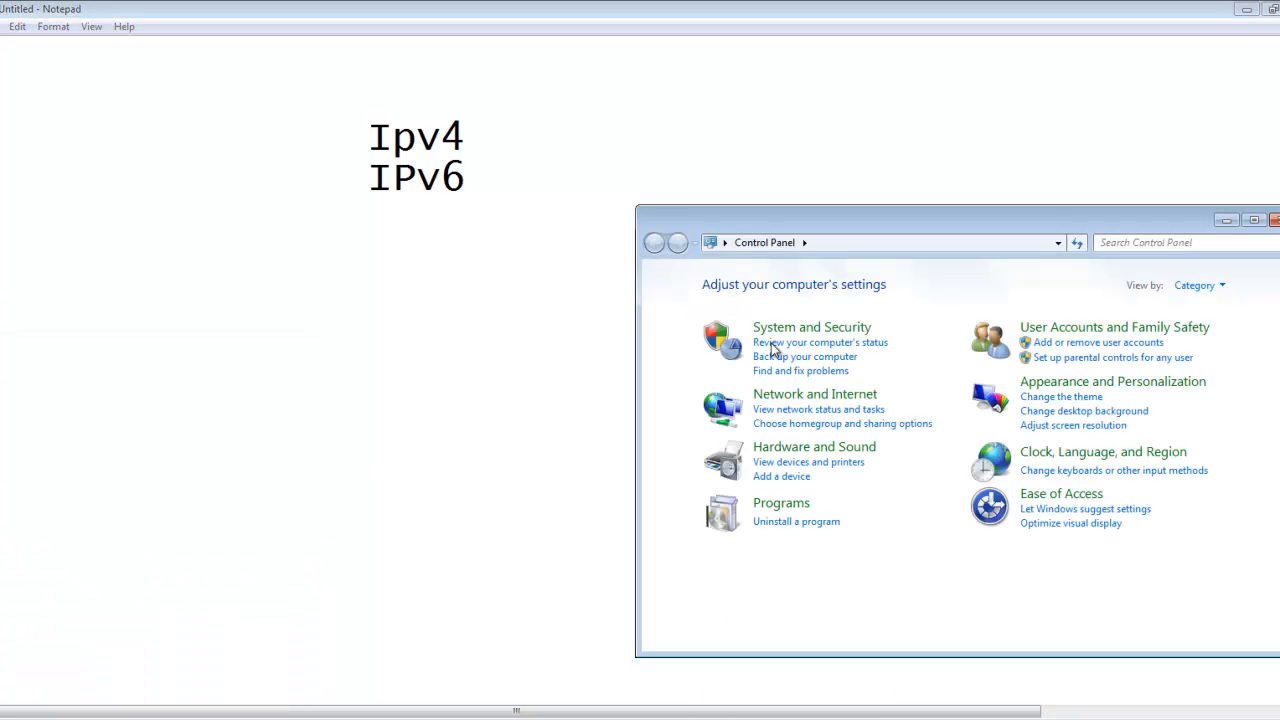
left_click(790, 396)
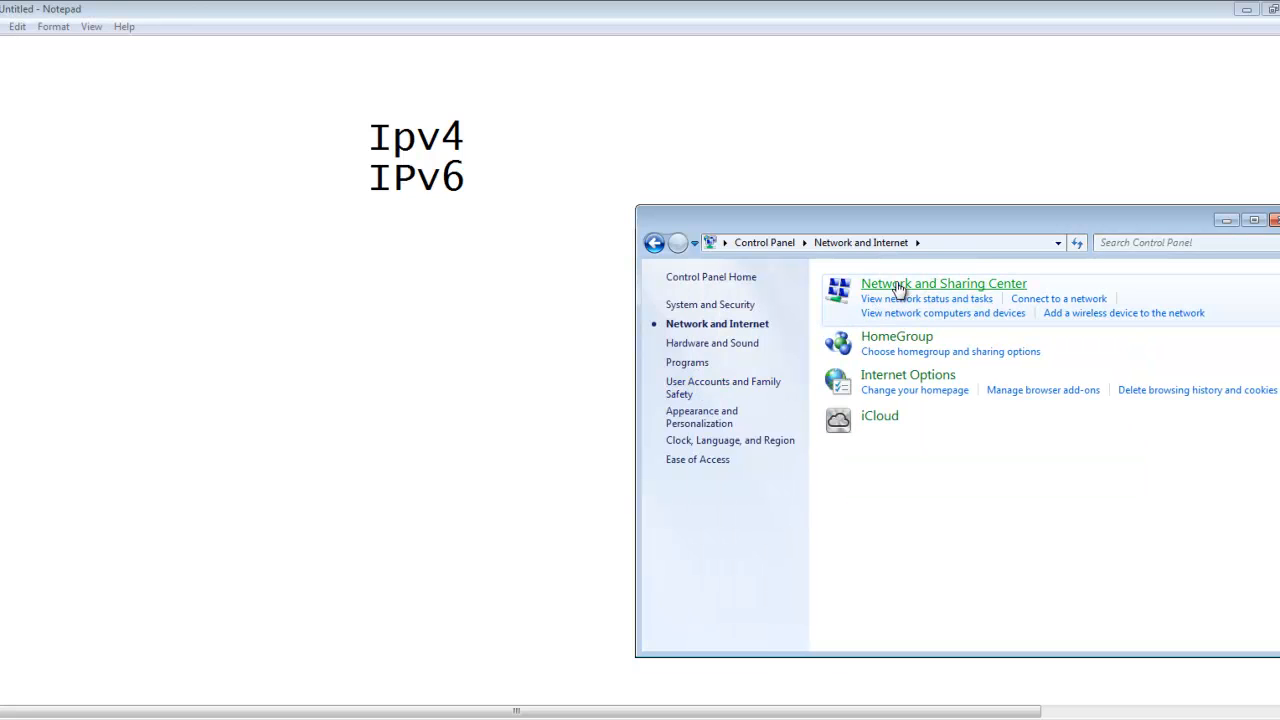
left_click(897, 285)
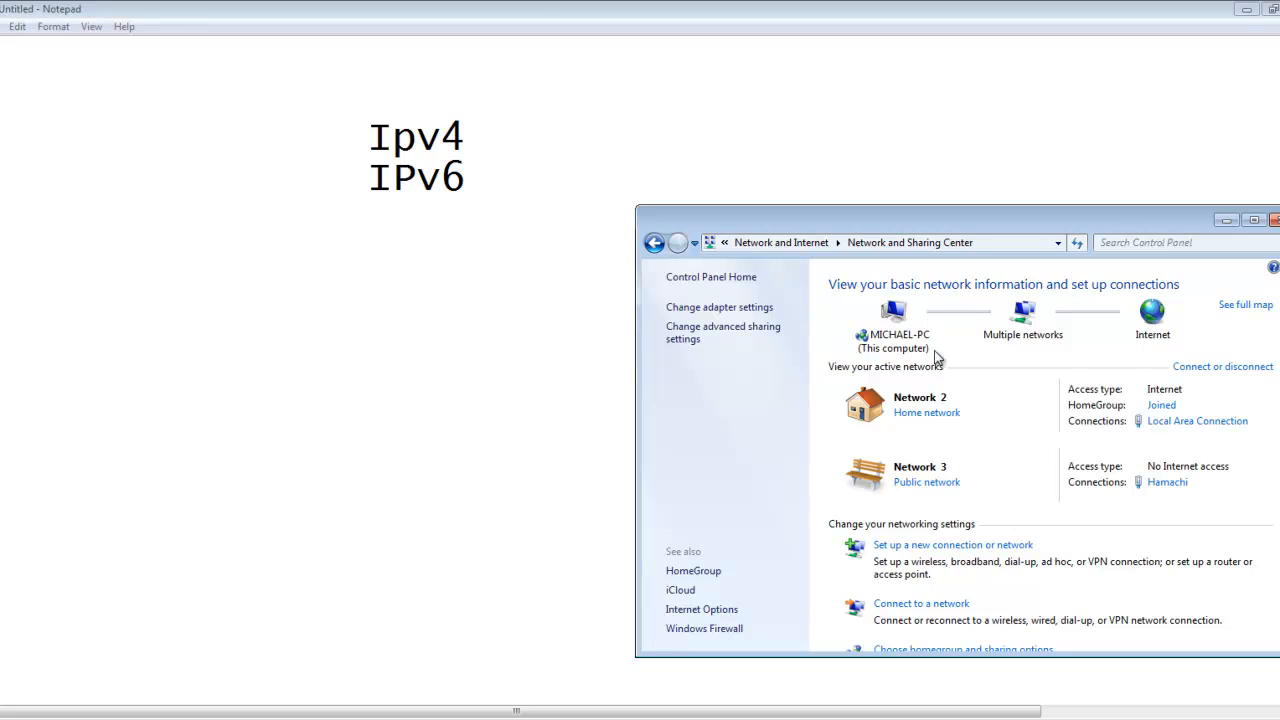
left_click(733, 310)
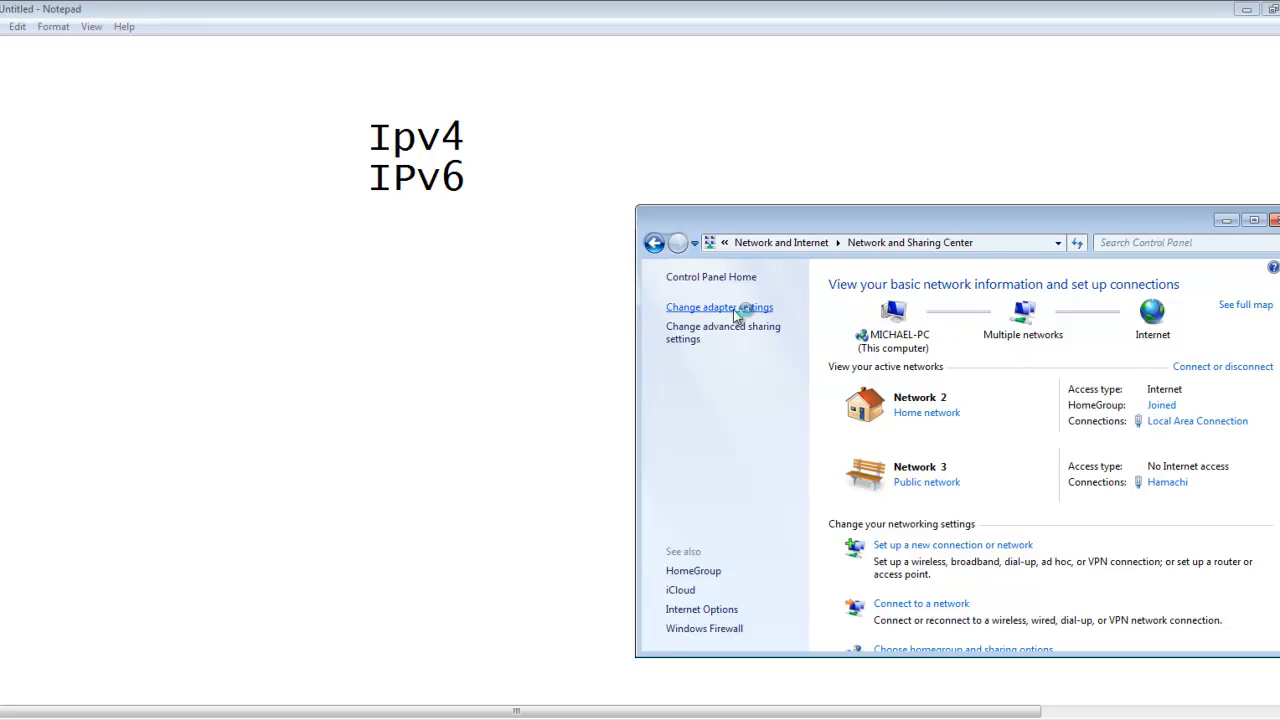
Step: Go back to the Network and Sharing Center and reopen the adapter settings
left_click(791, 248)
left_click(660, 246)
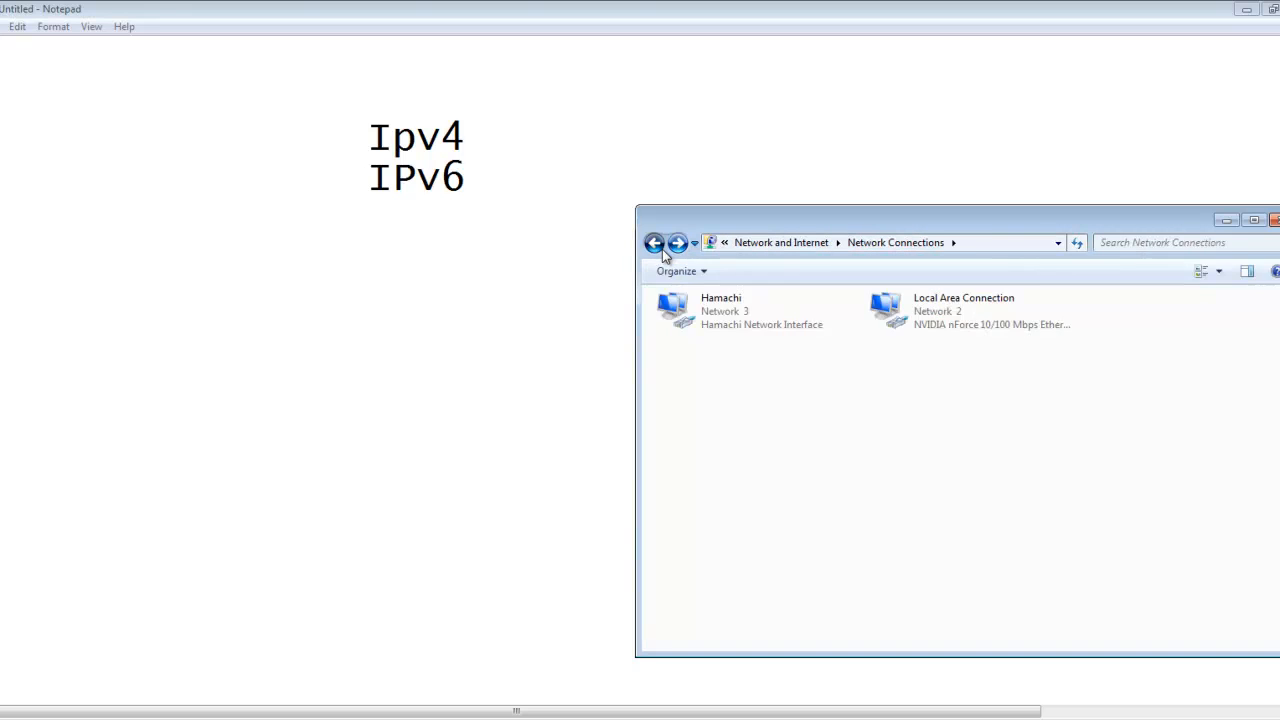
left_click(660, 246)
left_click(702, 311)
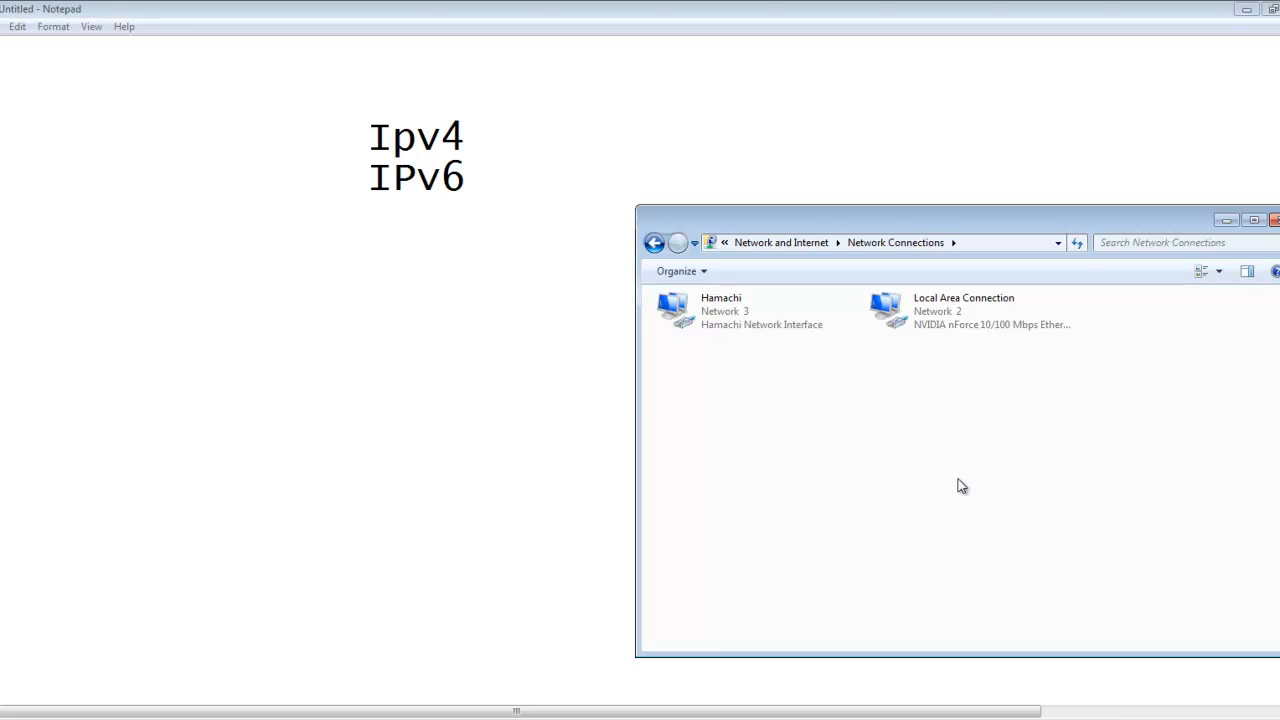
Step: Open the Internet Protocol Version 4 (TCP/IPv4) properties of the Local Area Connection
left_click(970, 310)
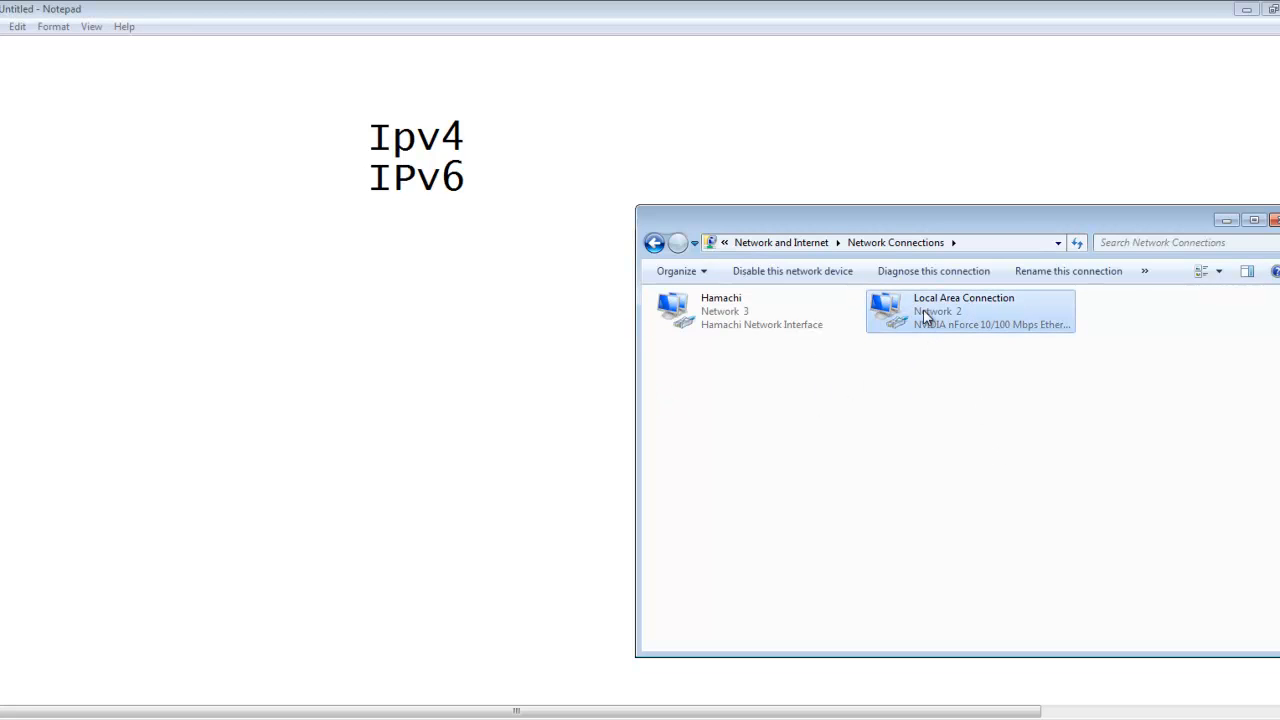
right_click(969, 304)
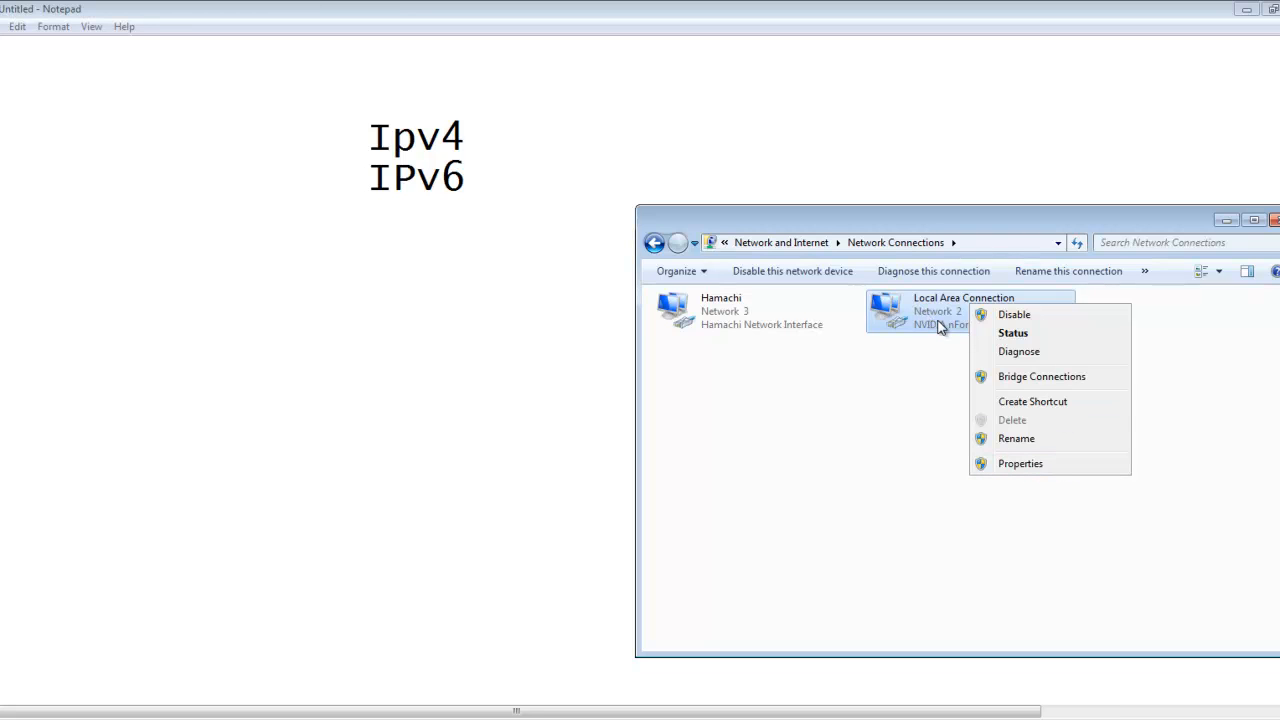
left_click(1018, 466)
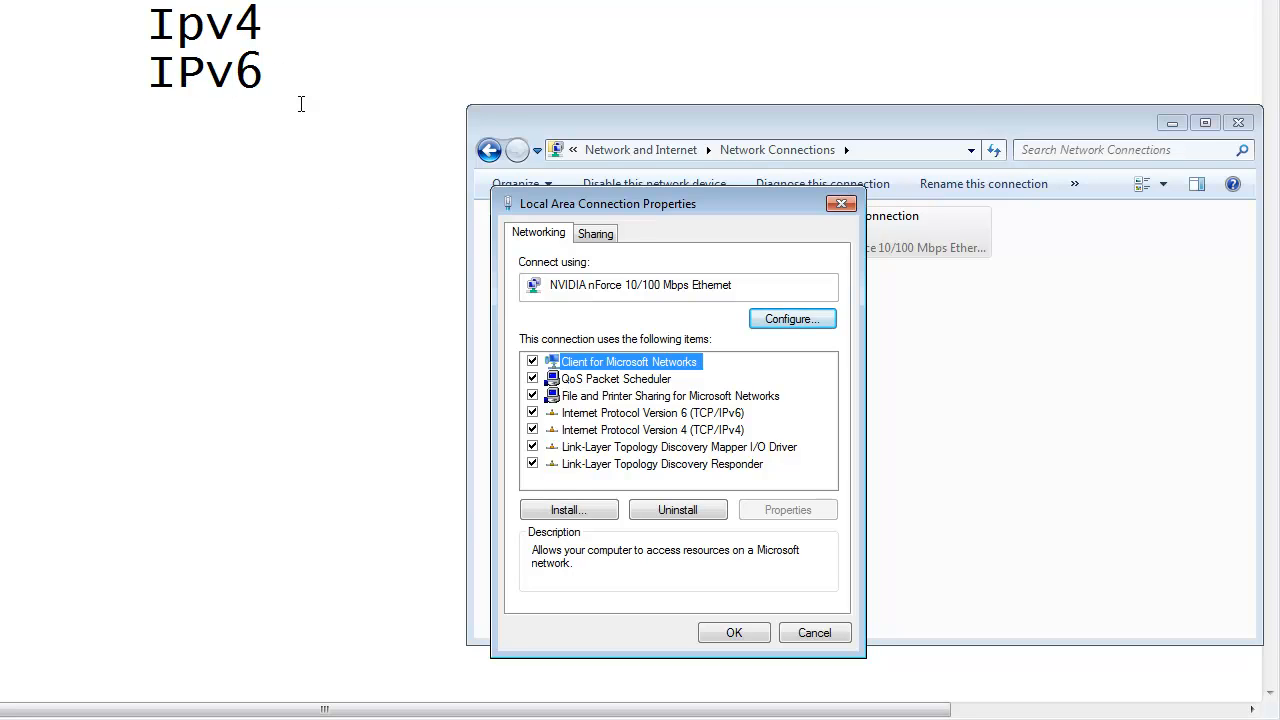
double_click(597, 432)
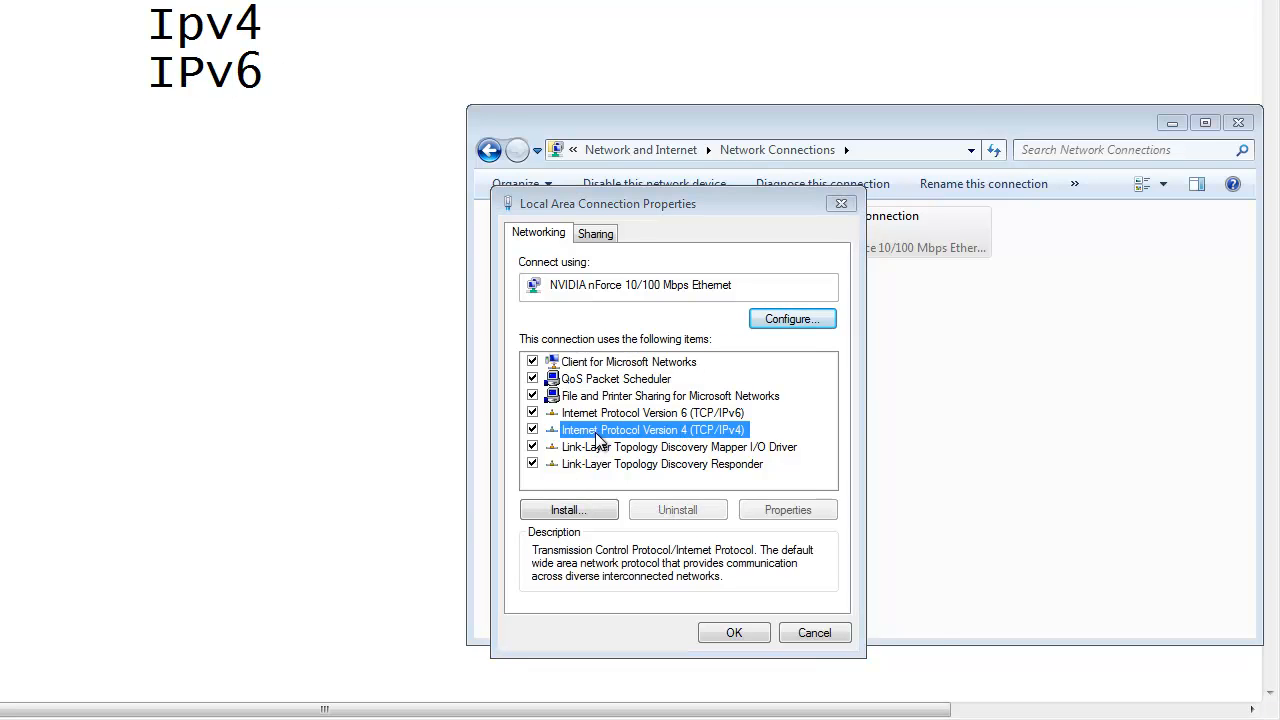
left_click_drag(752, 278, 622, 186)
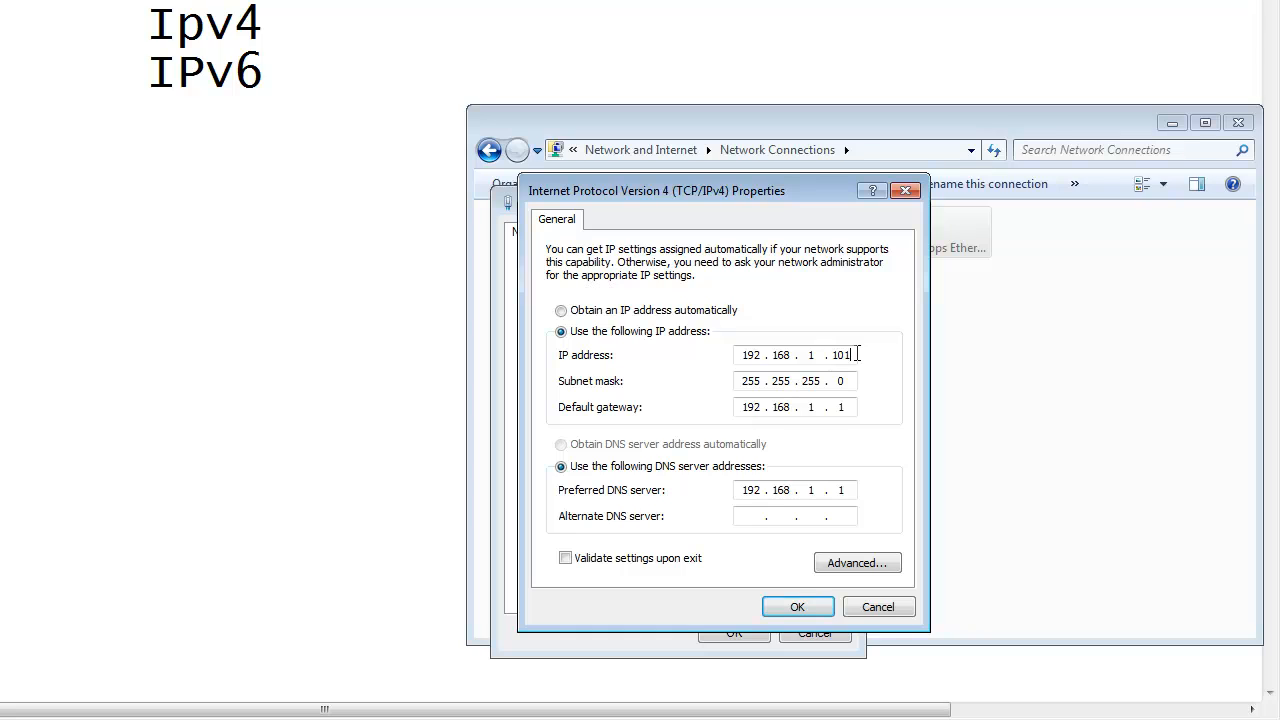
Step: Set the static IP address of the connection to 192.168.1.110
key("BackSpace")
type("6")
key("BackSpace")
key("BackSpace")
type("10")
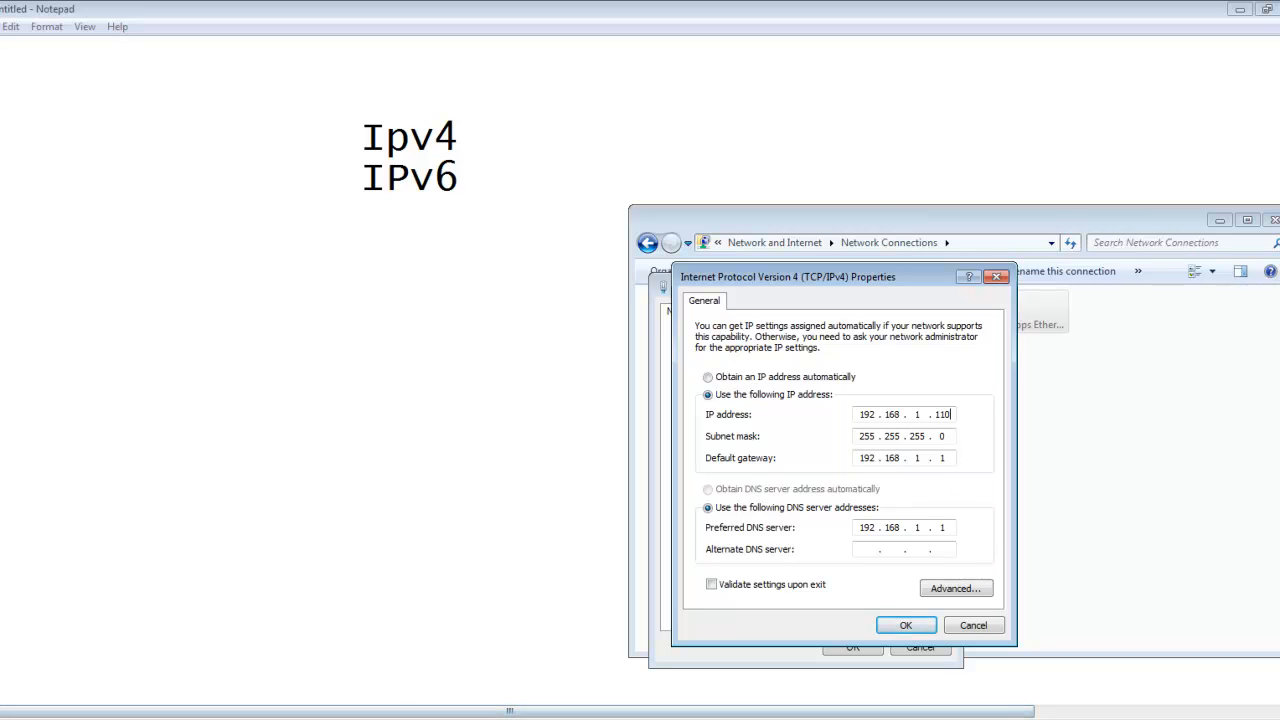
Step: Switch to Firefox, decline making it the default browser, and load the router page at 192.168.1.1
left_click(306, 716)
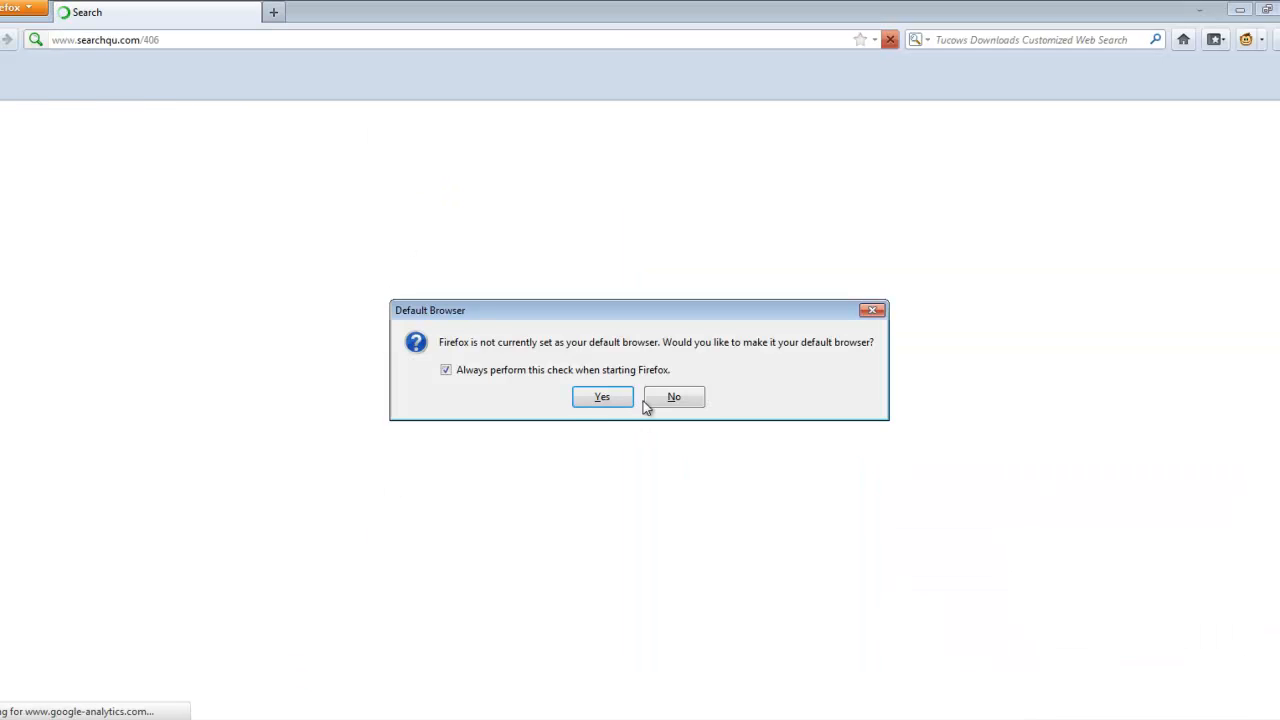
left_click(648, 400)
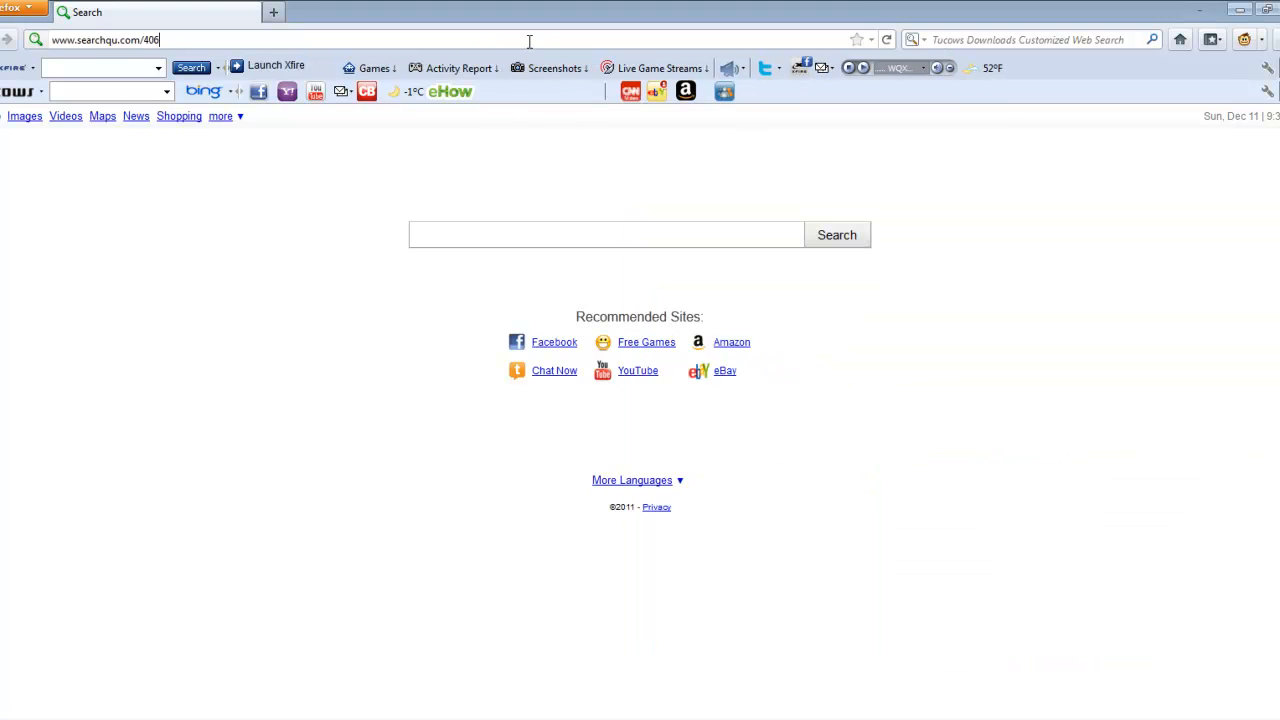
left_click(529, 41)
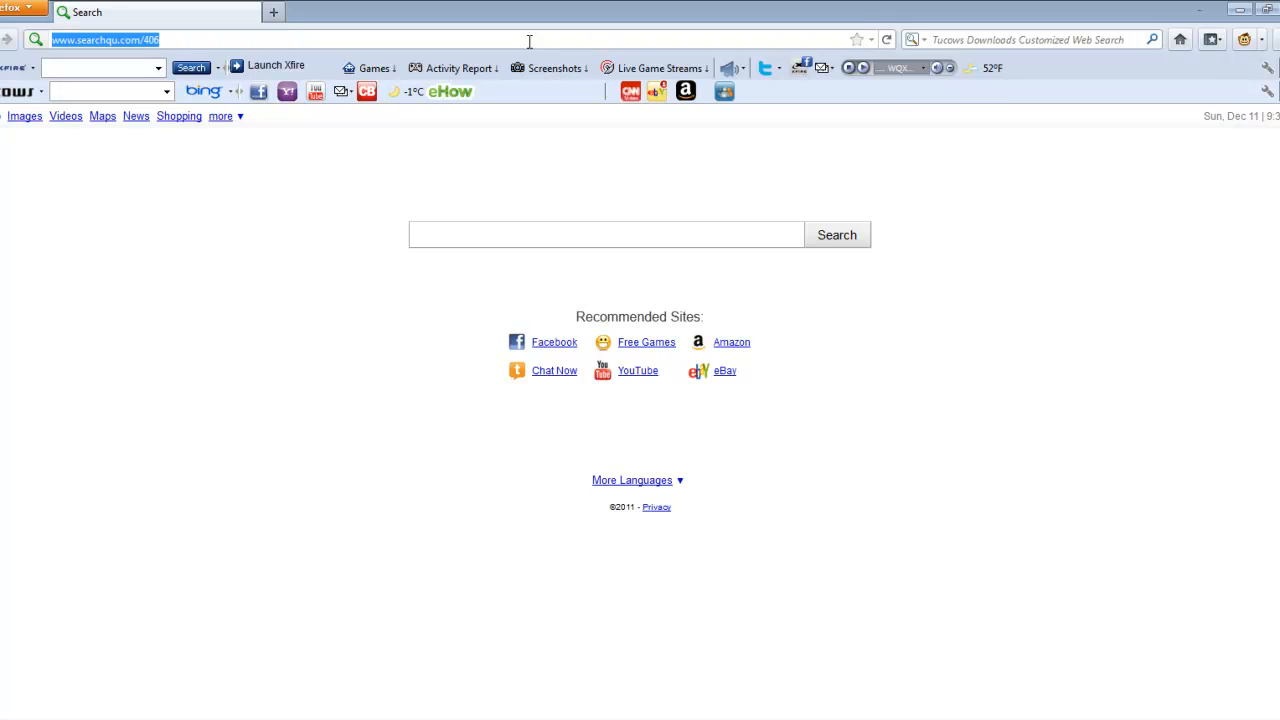
type("192.16")
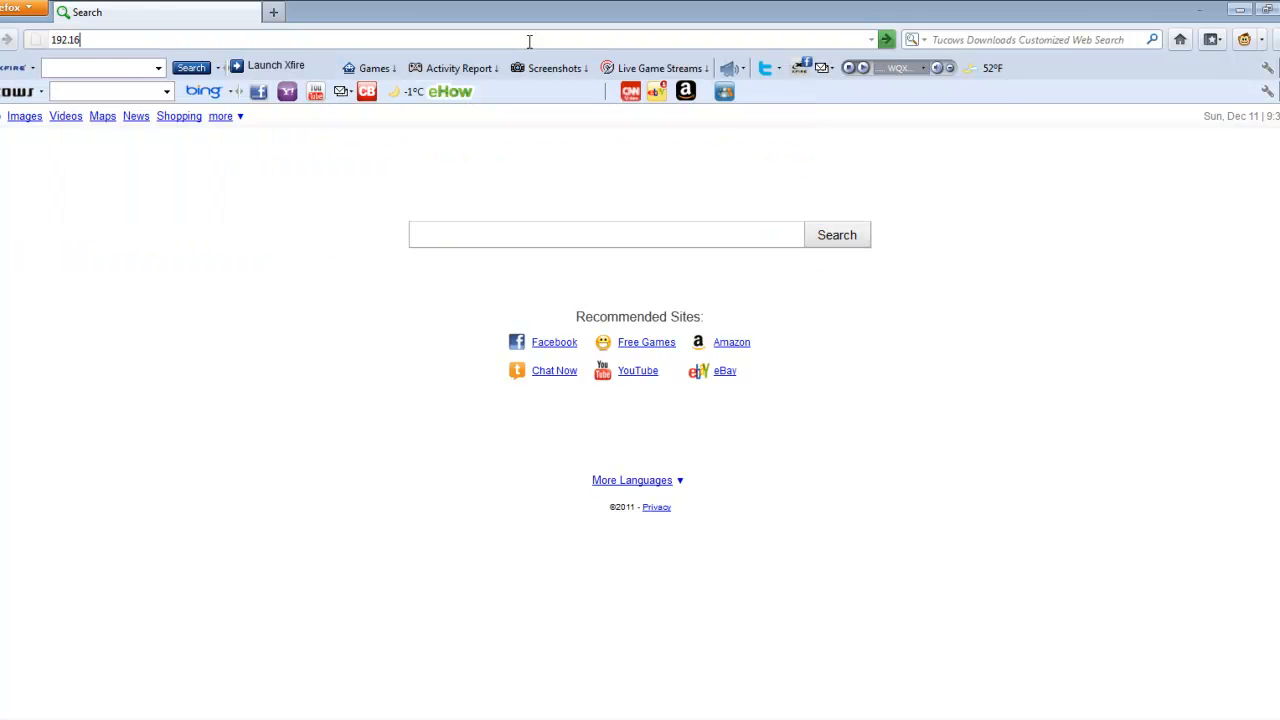
type("8.1.1")
key("Return")
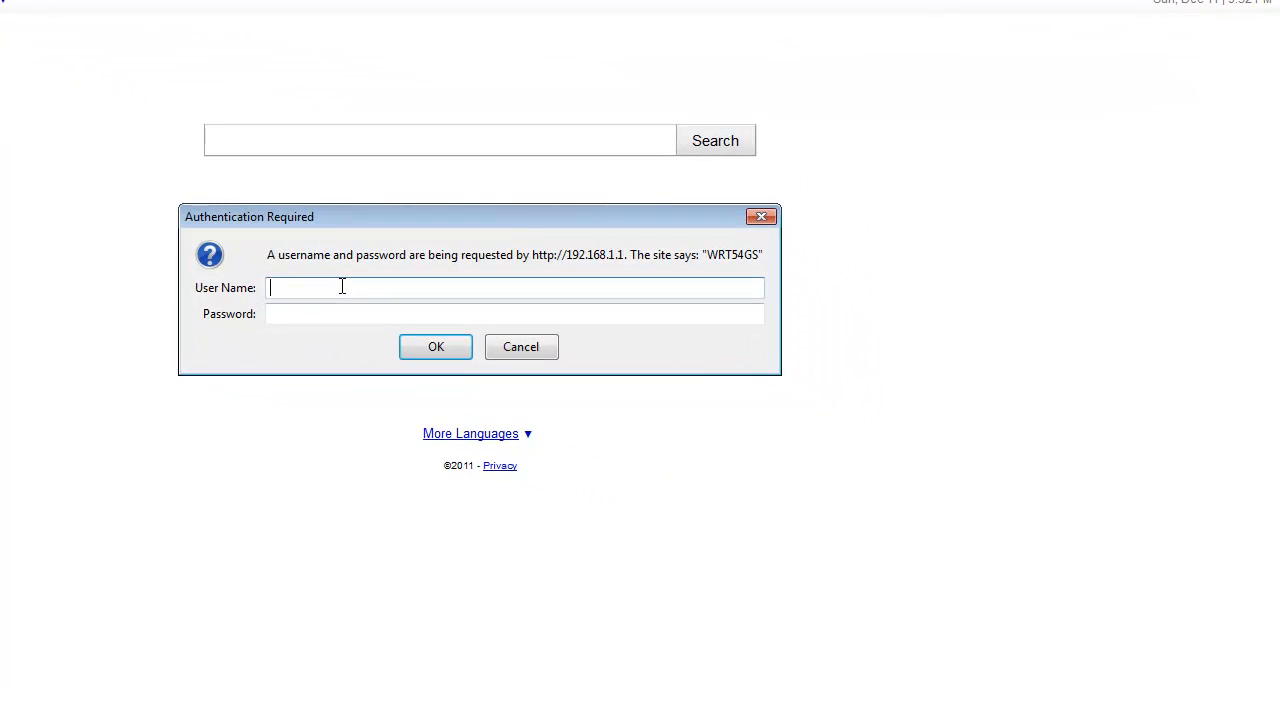
Step: Sign in to the WRT54GS router with the administrator user name and password, and look over its Basic Setup page
left_click(296, 313)
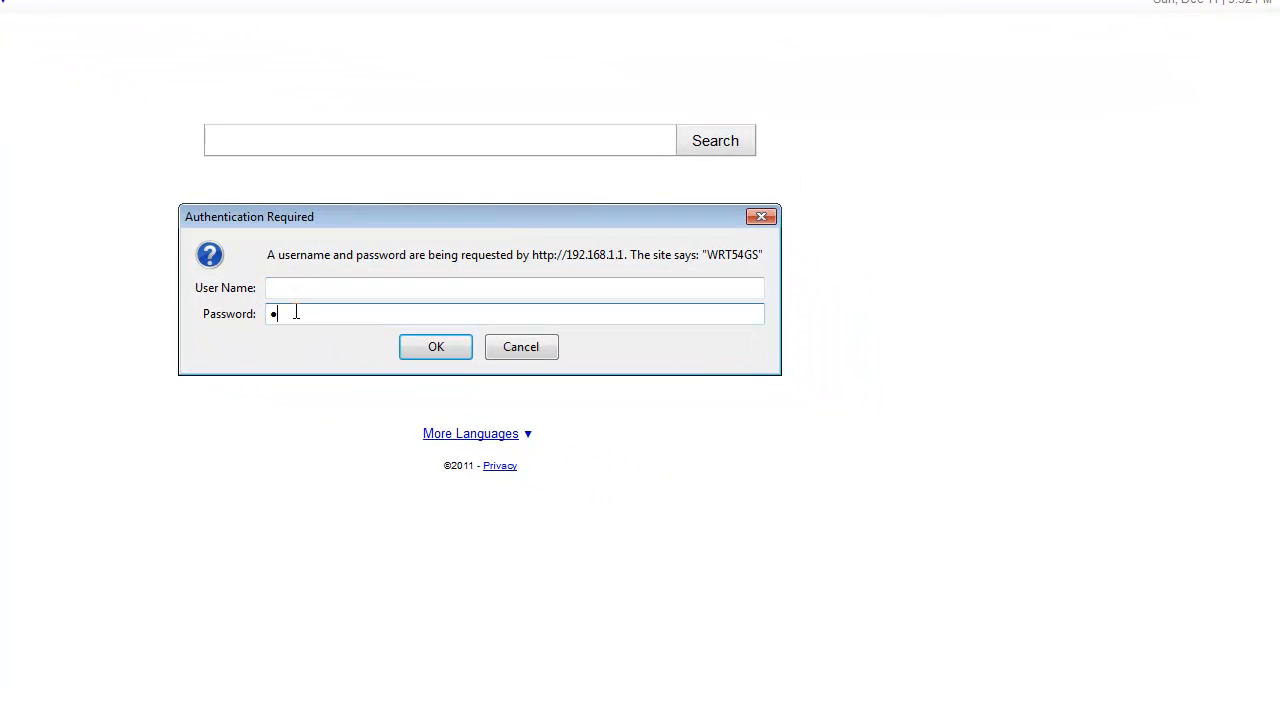
left_click(303, 288)
type("admin")
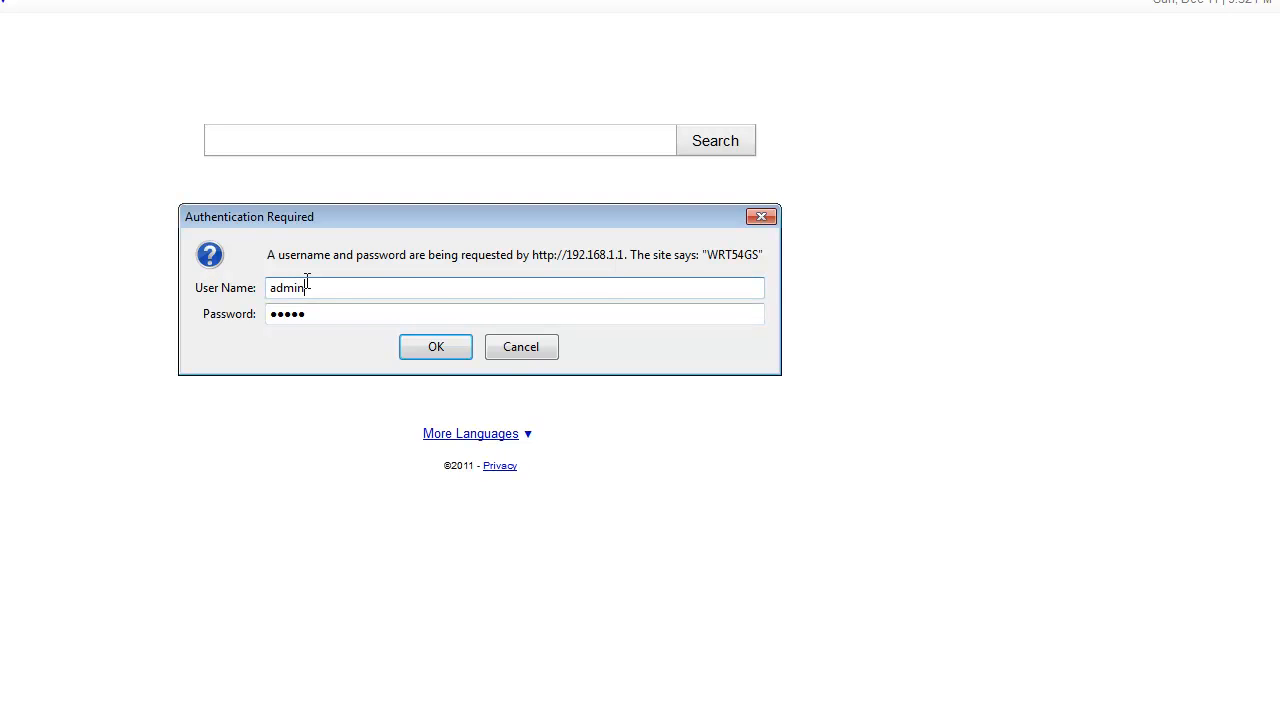
key("Return")
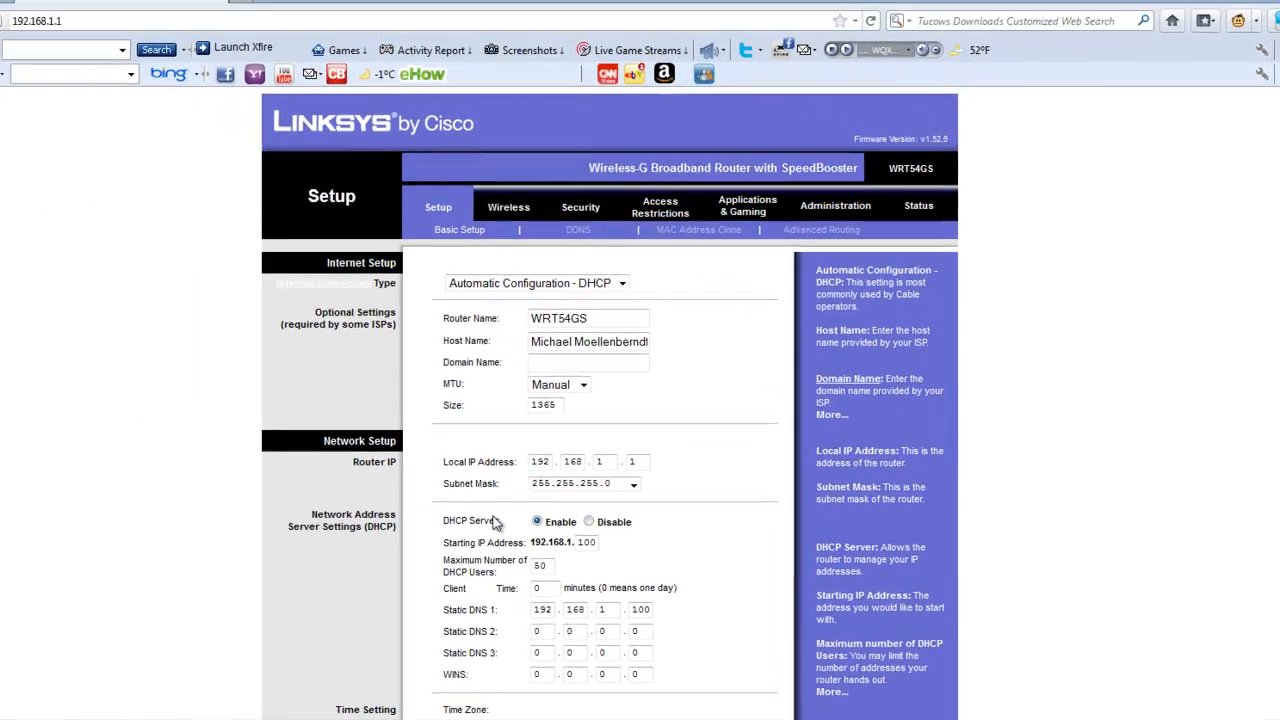
scroll(583, 444, "down", 4)
scroll(729, 492, "up", 3)
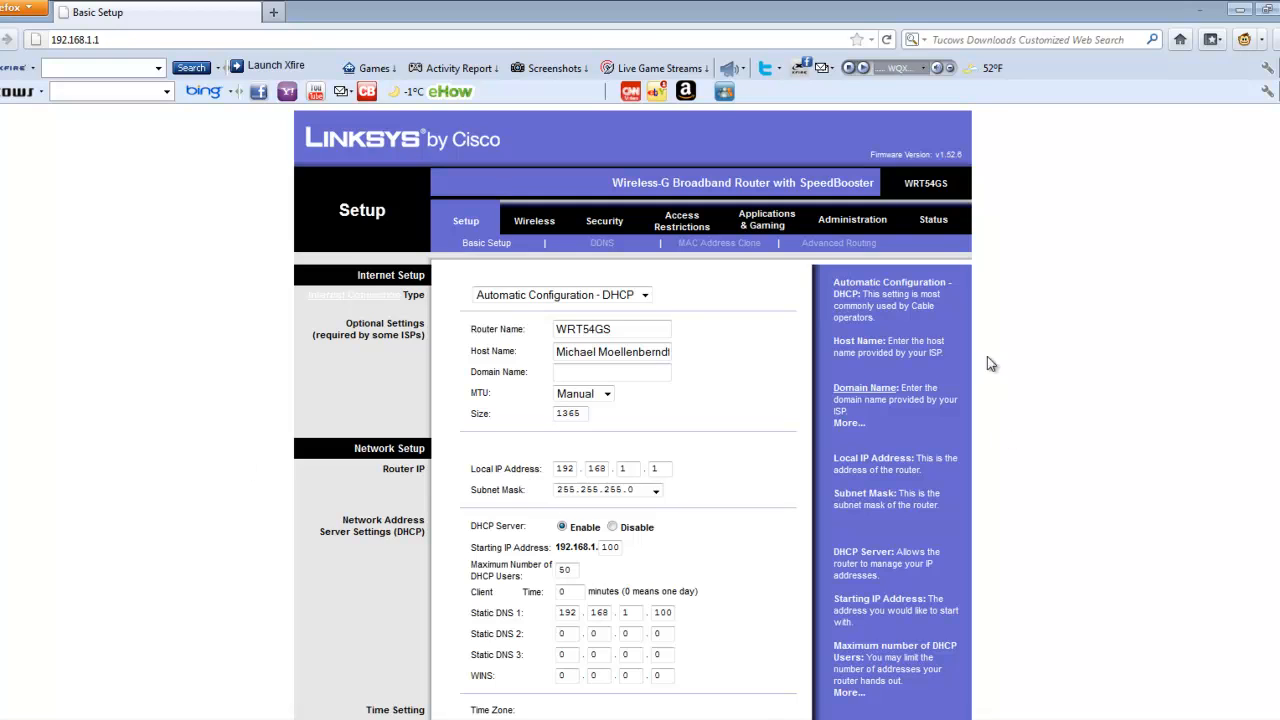
Step: Open the Port Range Forward page in the router's Applications & Gaming settings
left_click(758, 226)
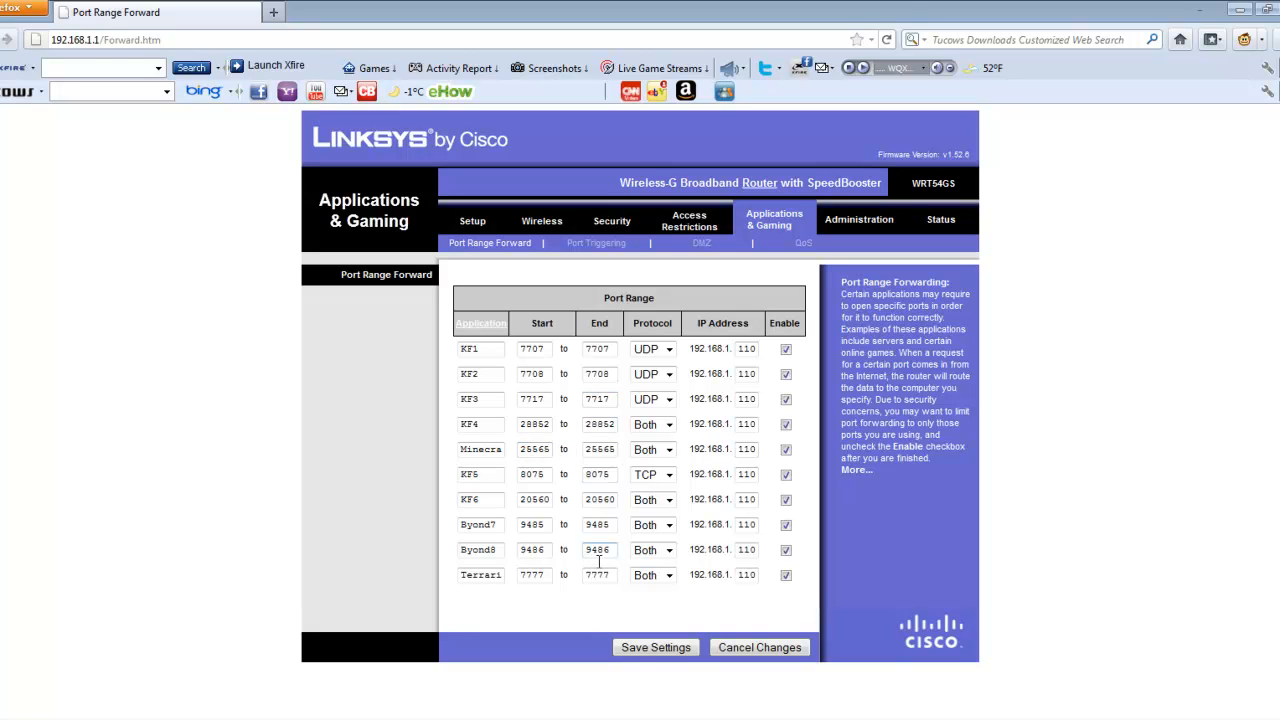
Step: Switch back to the TCP/IPv4 properties window and save the static IP configuration, accepting the multiple default gateways
left_click(606, 719)
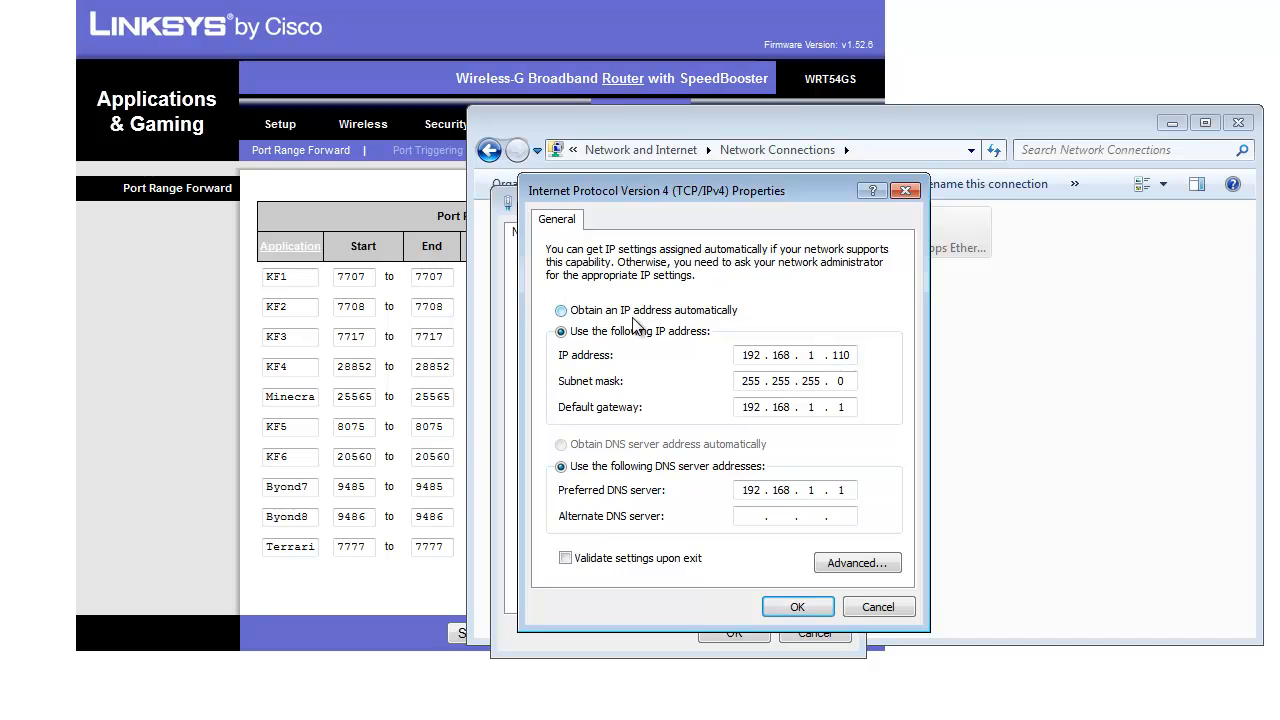
left_click(798, 607)
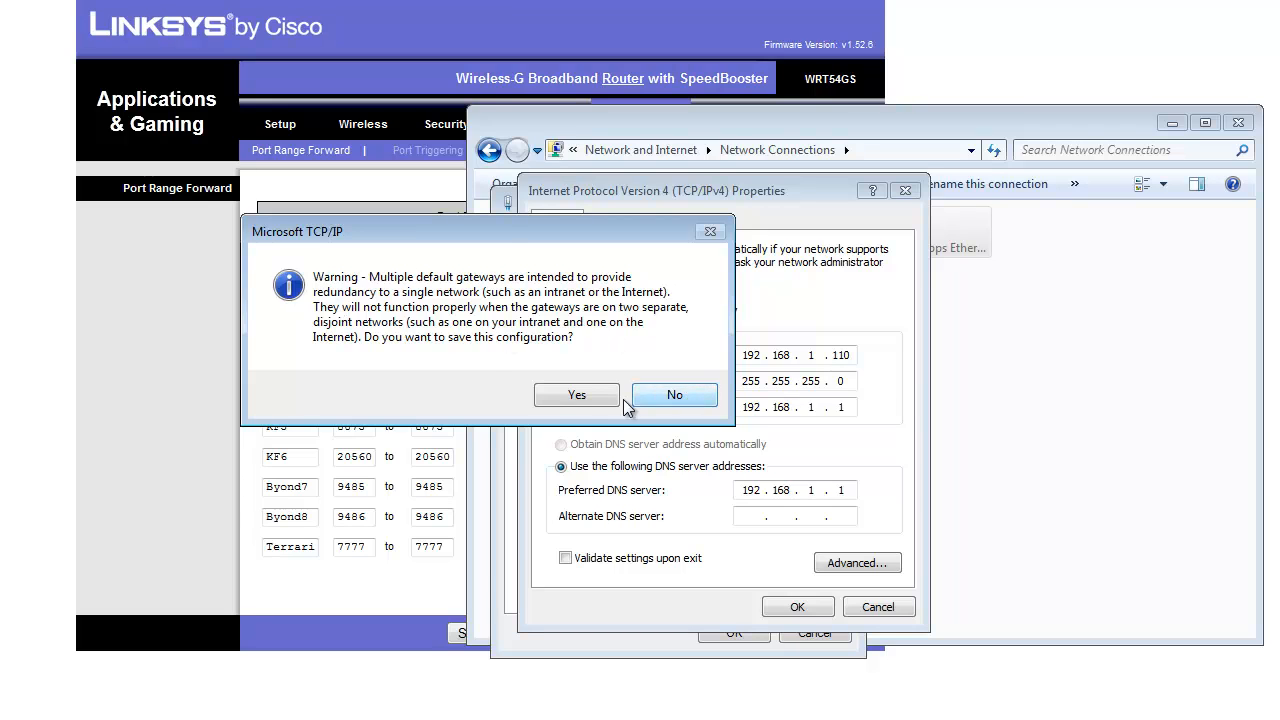
left_click(585, 398)
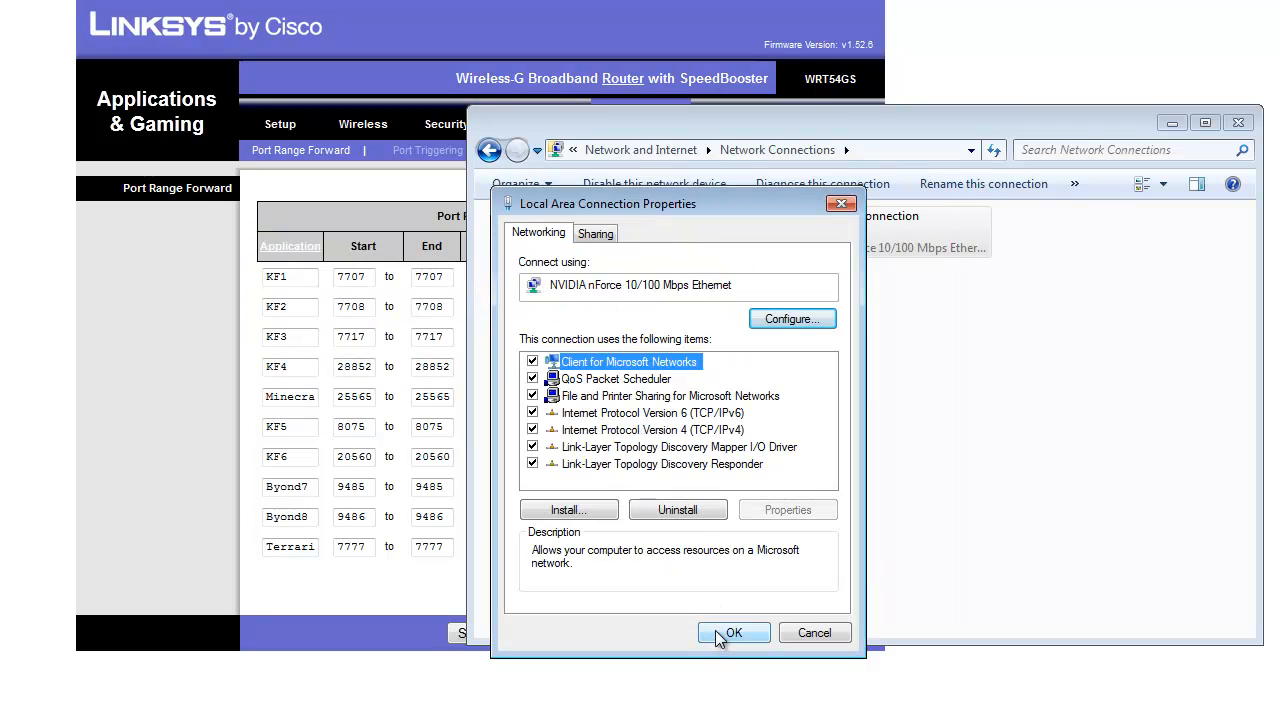
Step: Recheck and save the TCP/IPv4 properties again, close the Local Area Connection properties, and return to the router page in Firefox
double_click(658, 430)
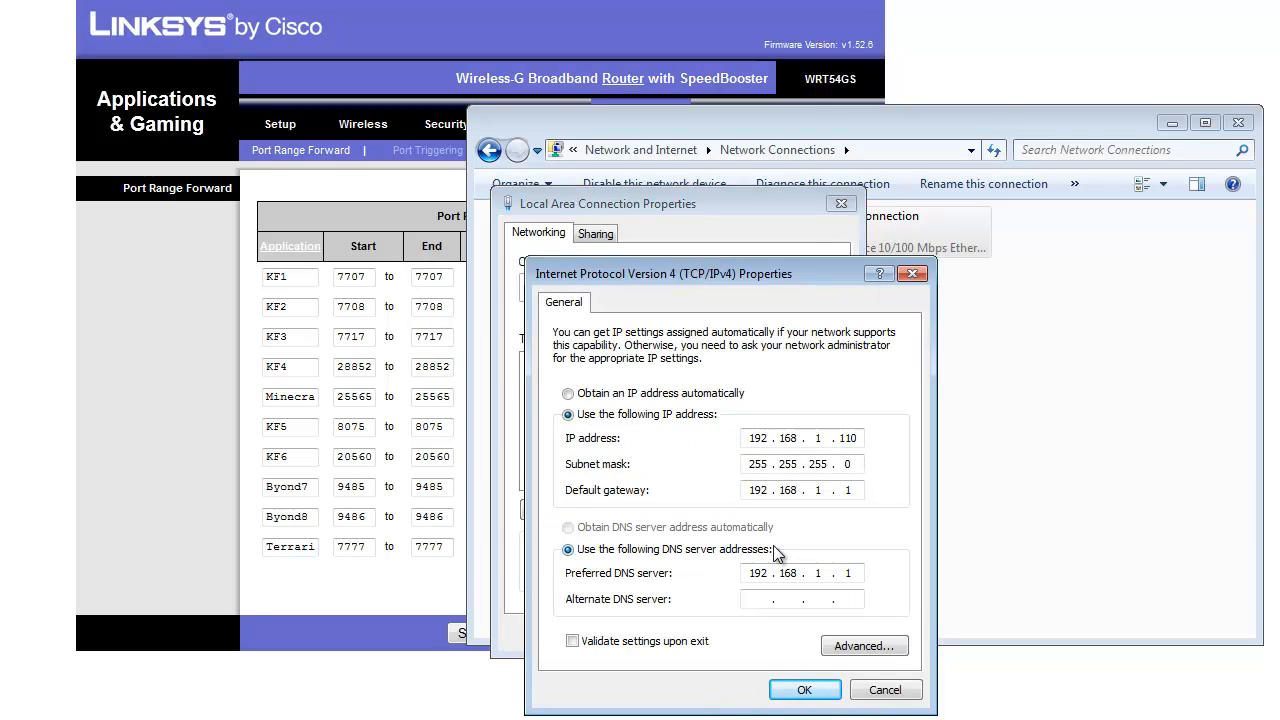
left_click(806, 698)
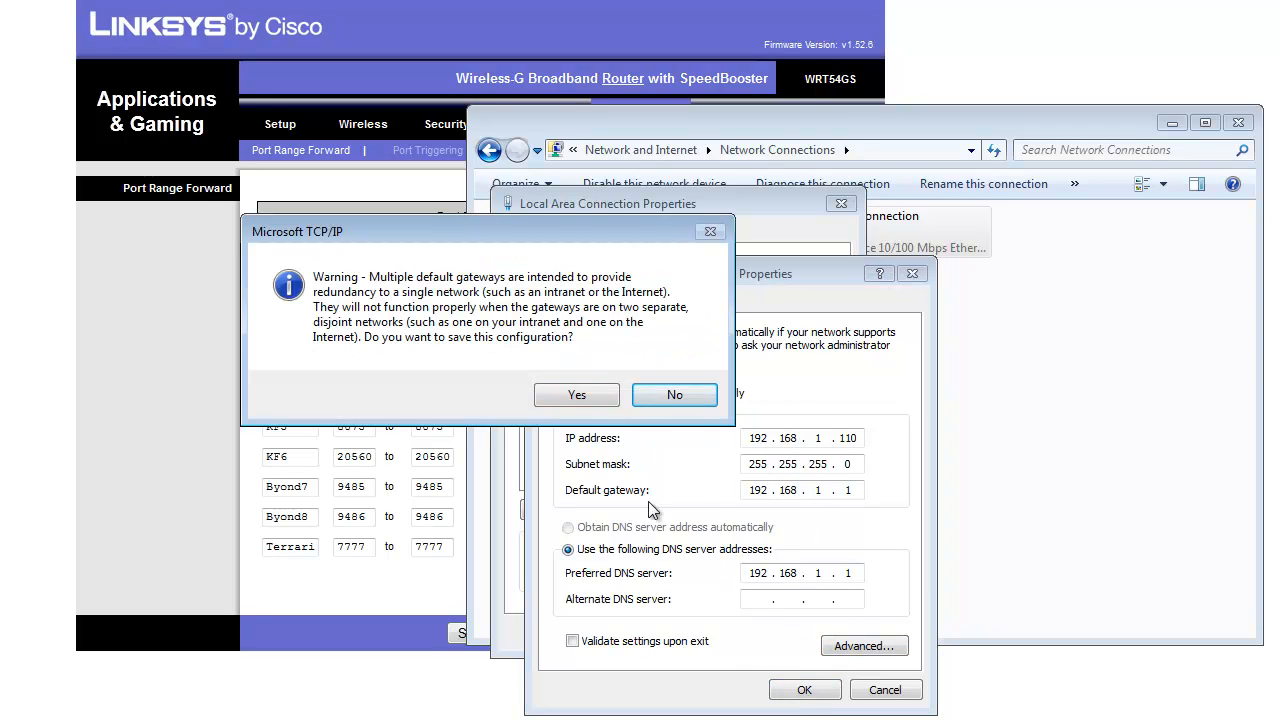
left_click(593, 399)
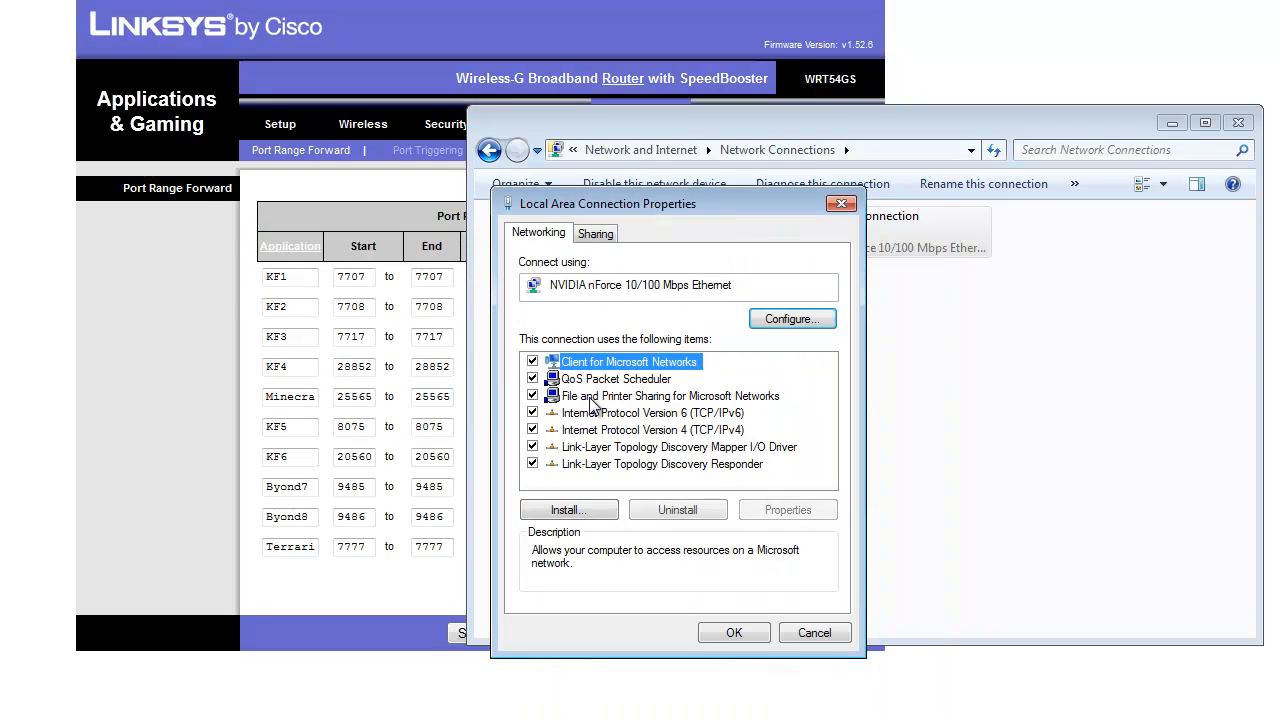
left_click(734, 632)
left_click_drag(966, 432, 340, 706)
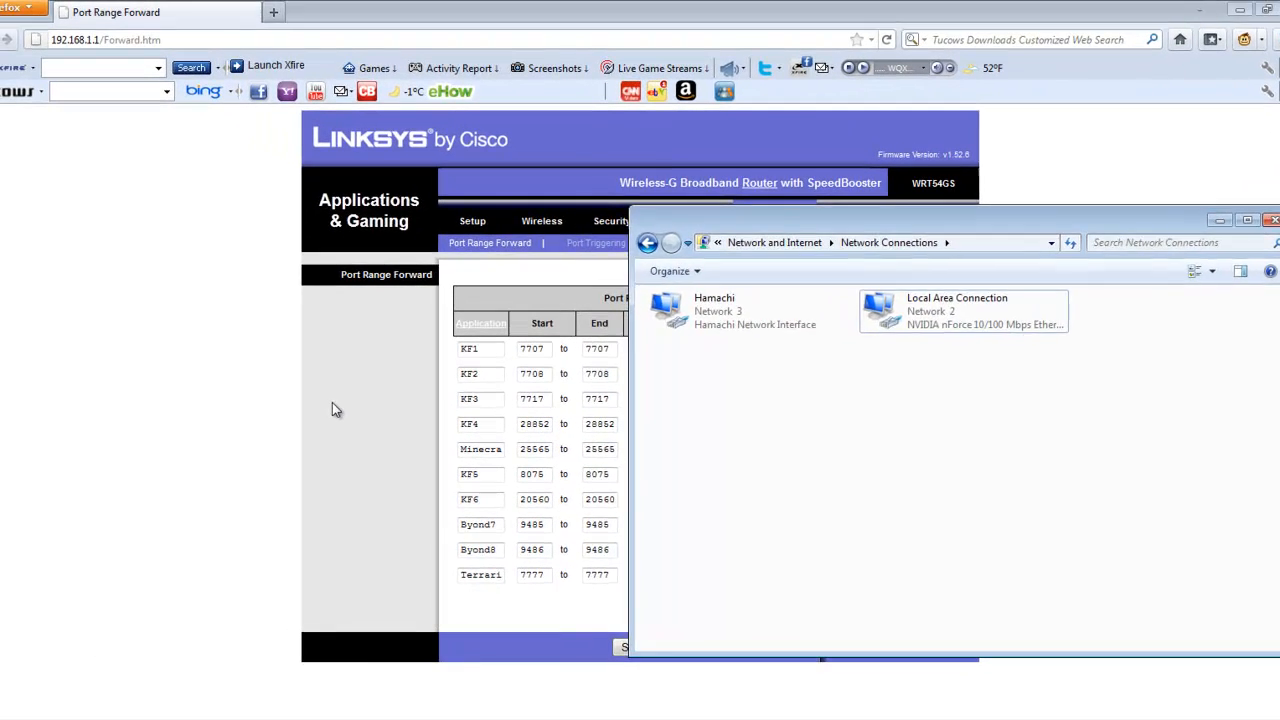
left_click(112, 340)
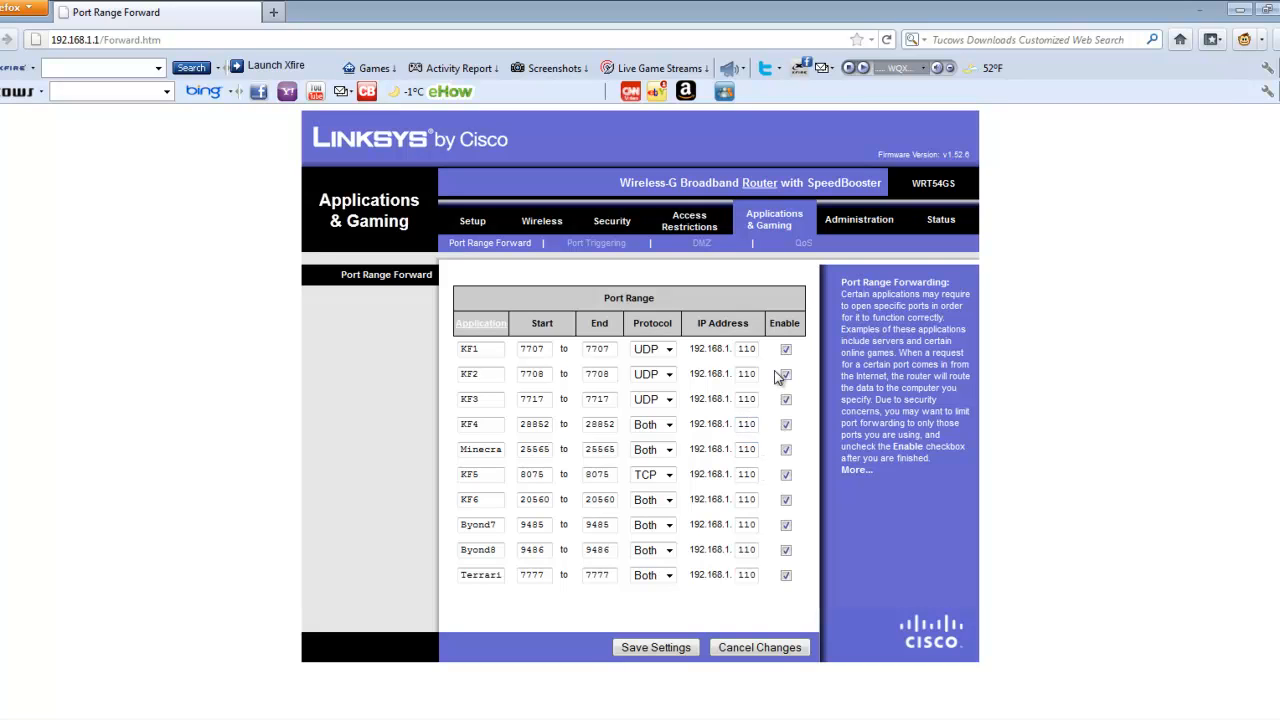
Step: Try out a different protocol and start port for the KF1 entry, and restore start port 7707 and protocol UDP
left_click(668, 349)
left_click(648, 400)
left_click_drag(552, 354, 469, 355)
type("2556")
key("BackSpace")
key("BackSpace")
key("BackSpace")
key("BackSpace")
type("7707")
left_click(665, 349)
left_click(646, 378)
Step: Save the port range forwarding settings and continue back to the Port Range Forward page
left_click(656, 648)
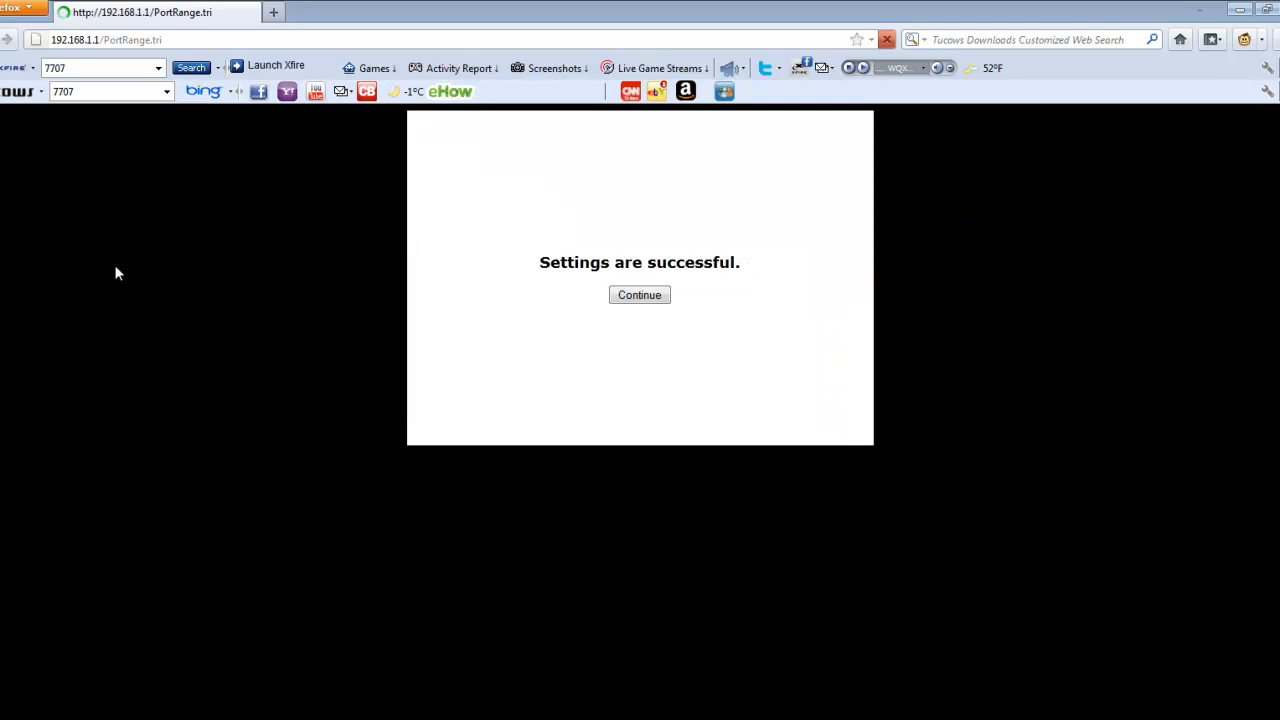
left_click(663, 300)
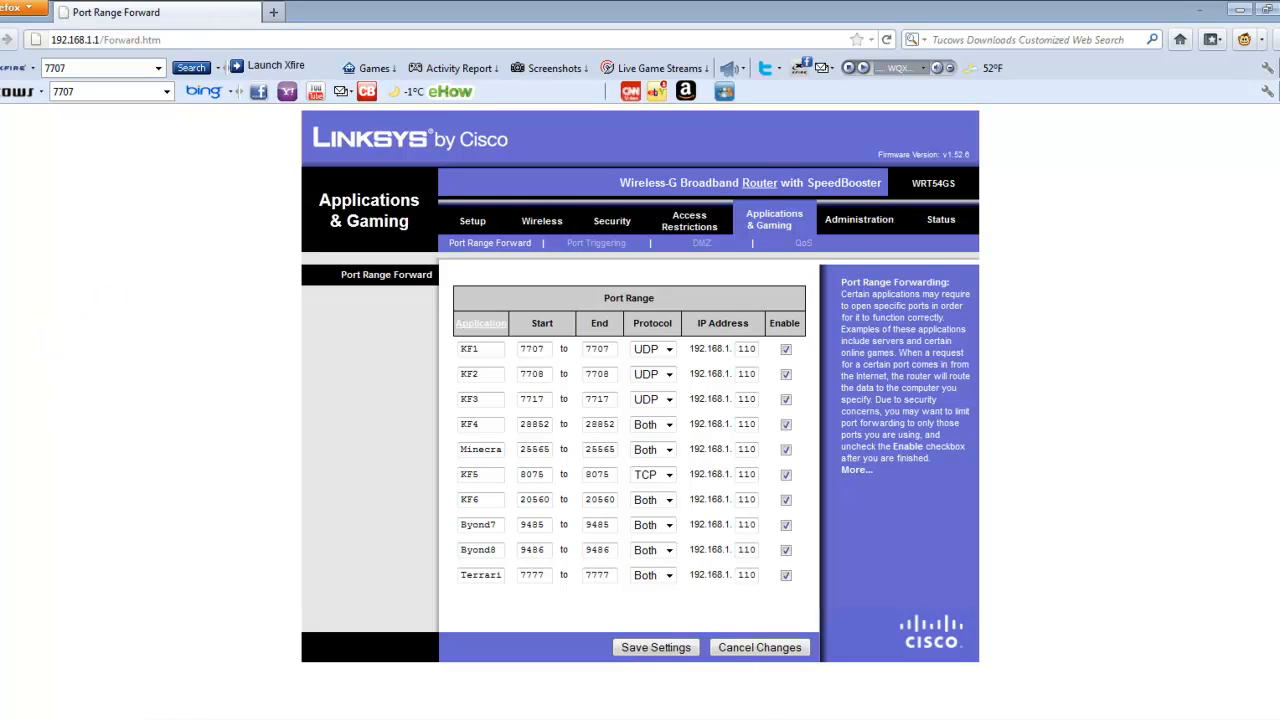
left_click(14, 716)
left_click(100, 177)
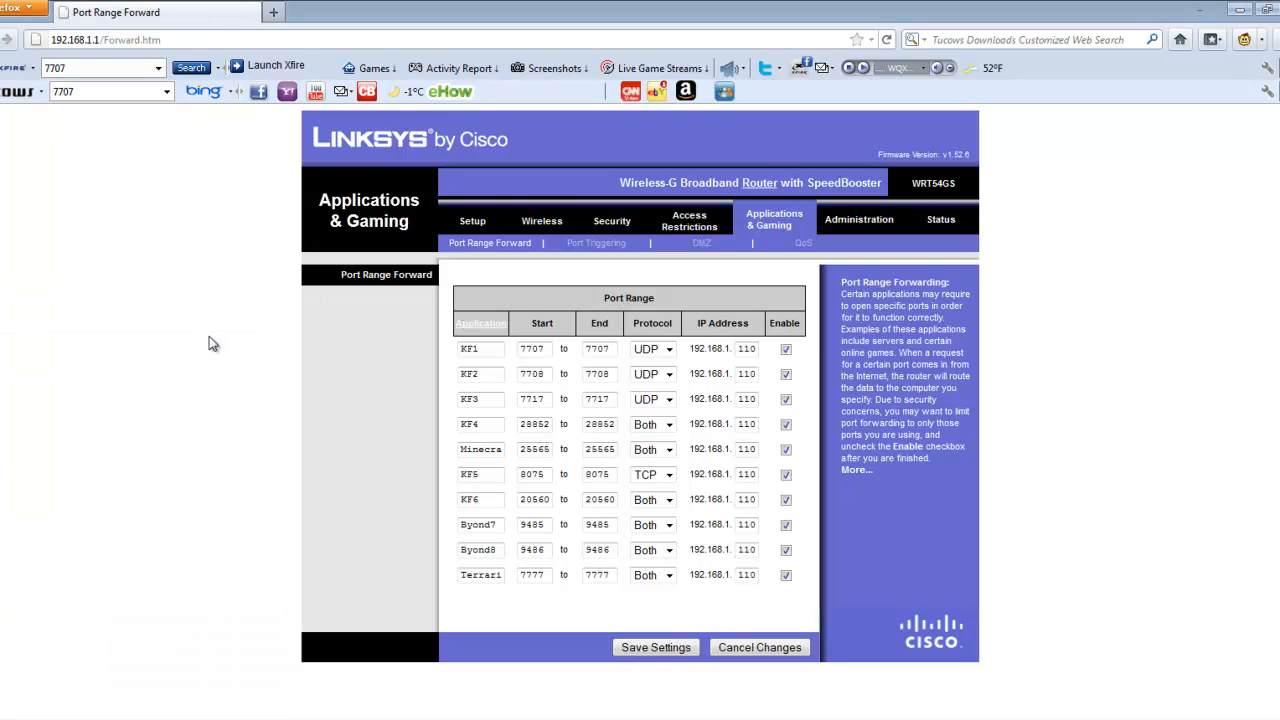